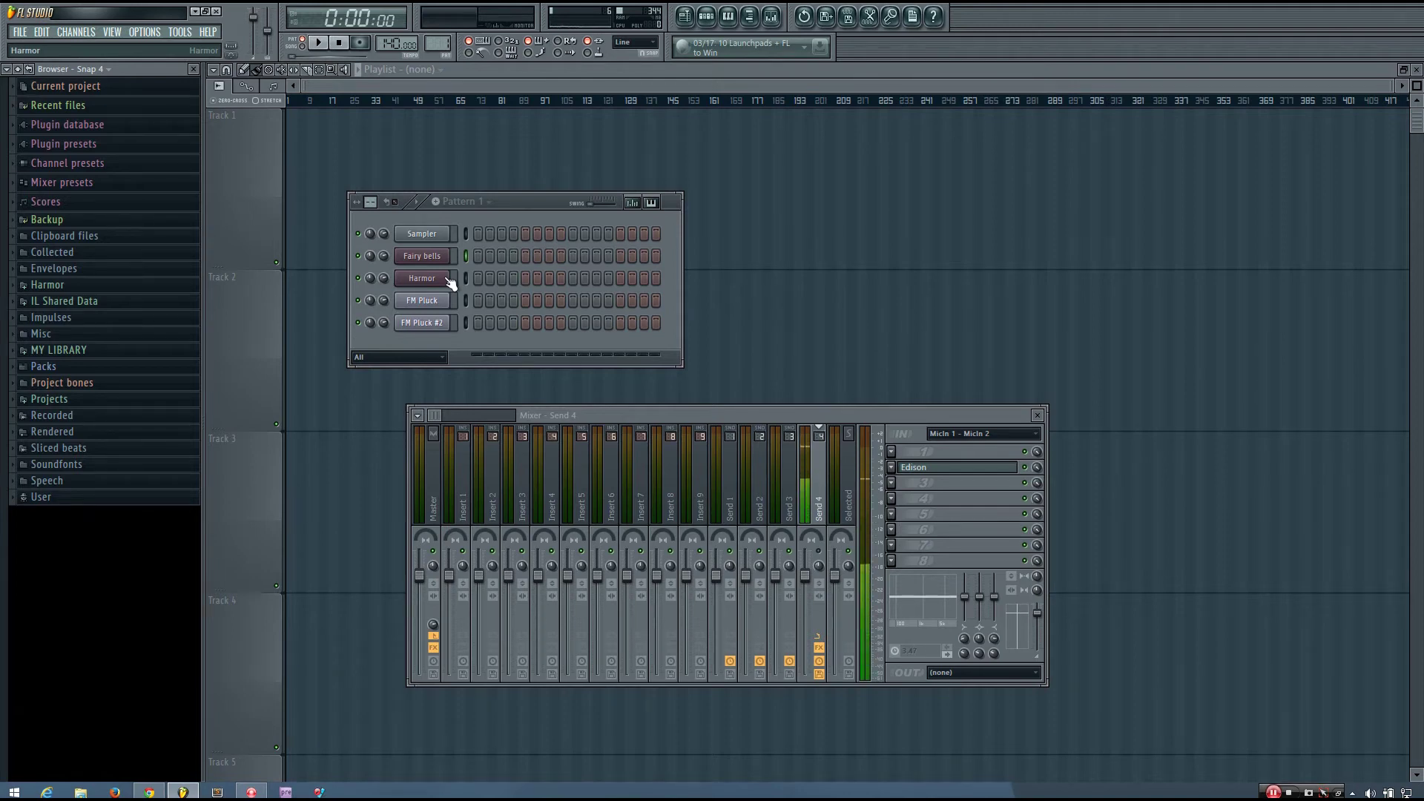
# - Show the Master mixer track, then open the Fairy bells Harmor synth and move its window lower
pyautogui.click(433, 482)
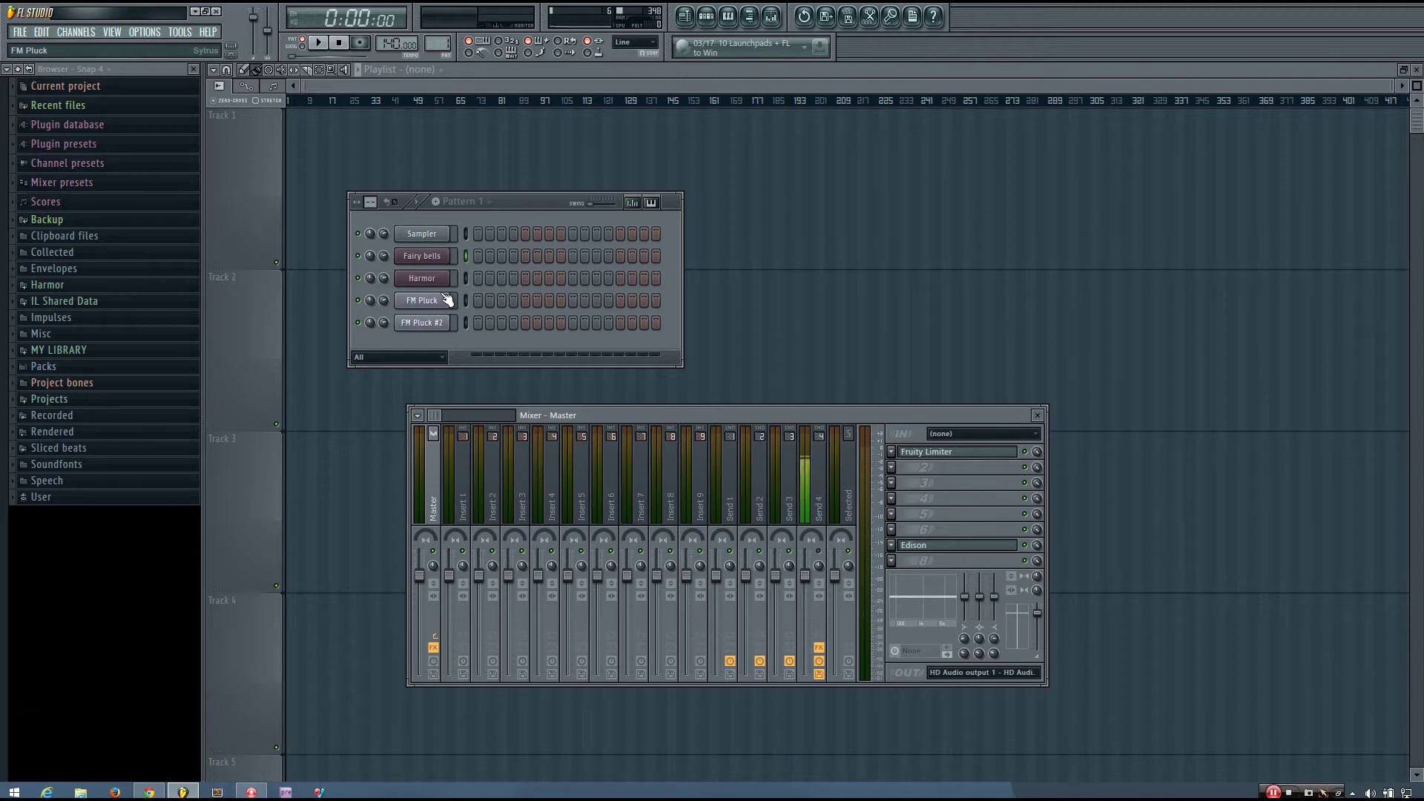
pyautogui.click(422, 256)
pyautogui.moveTo(895, 583); pyautogui.dragTo(887, 678)
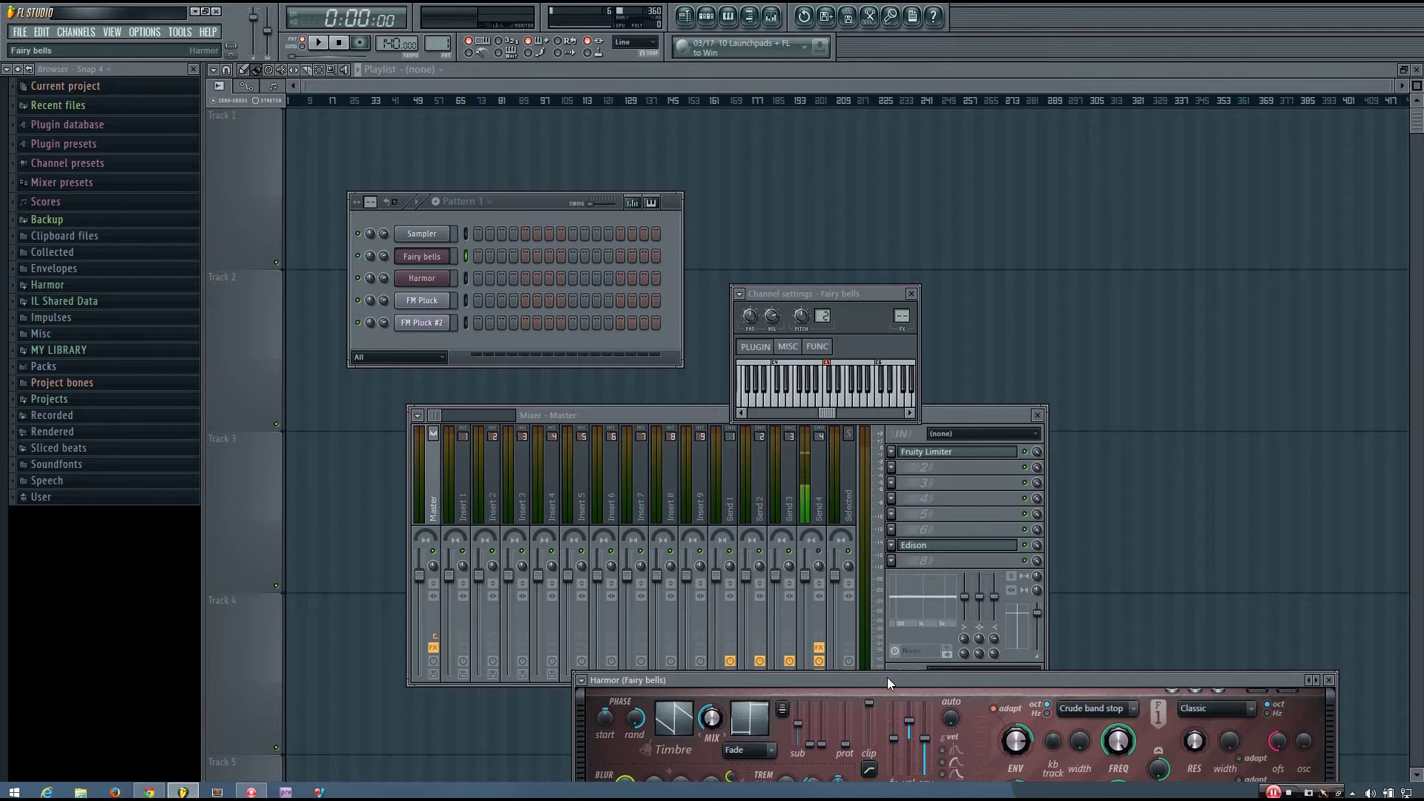
pyautogui.moveTo(887, 678); pyautogui.dragTo(838, 239)
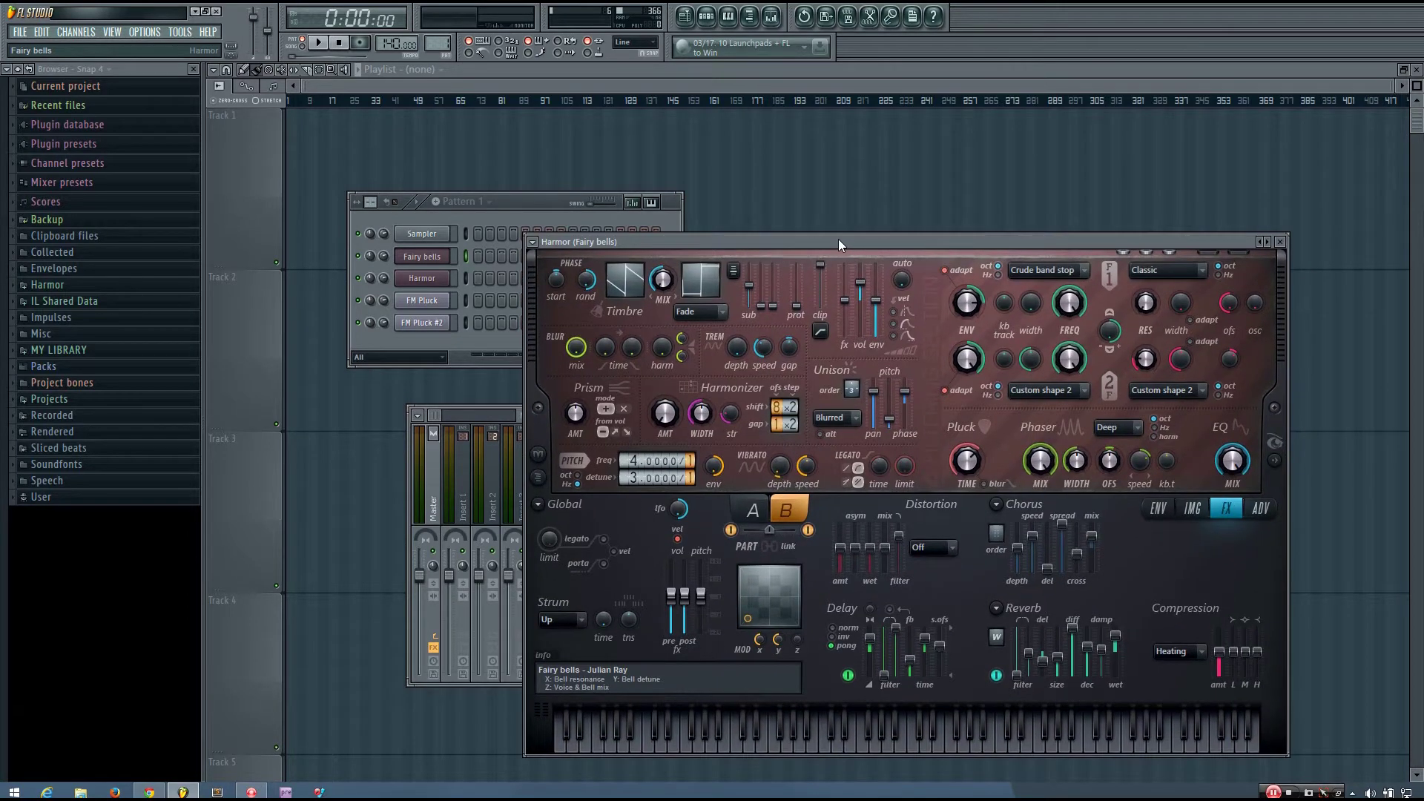
pyautogui.press('b')
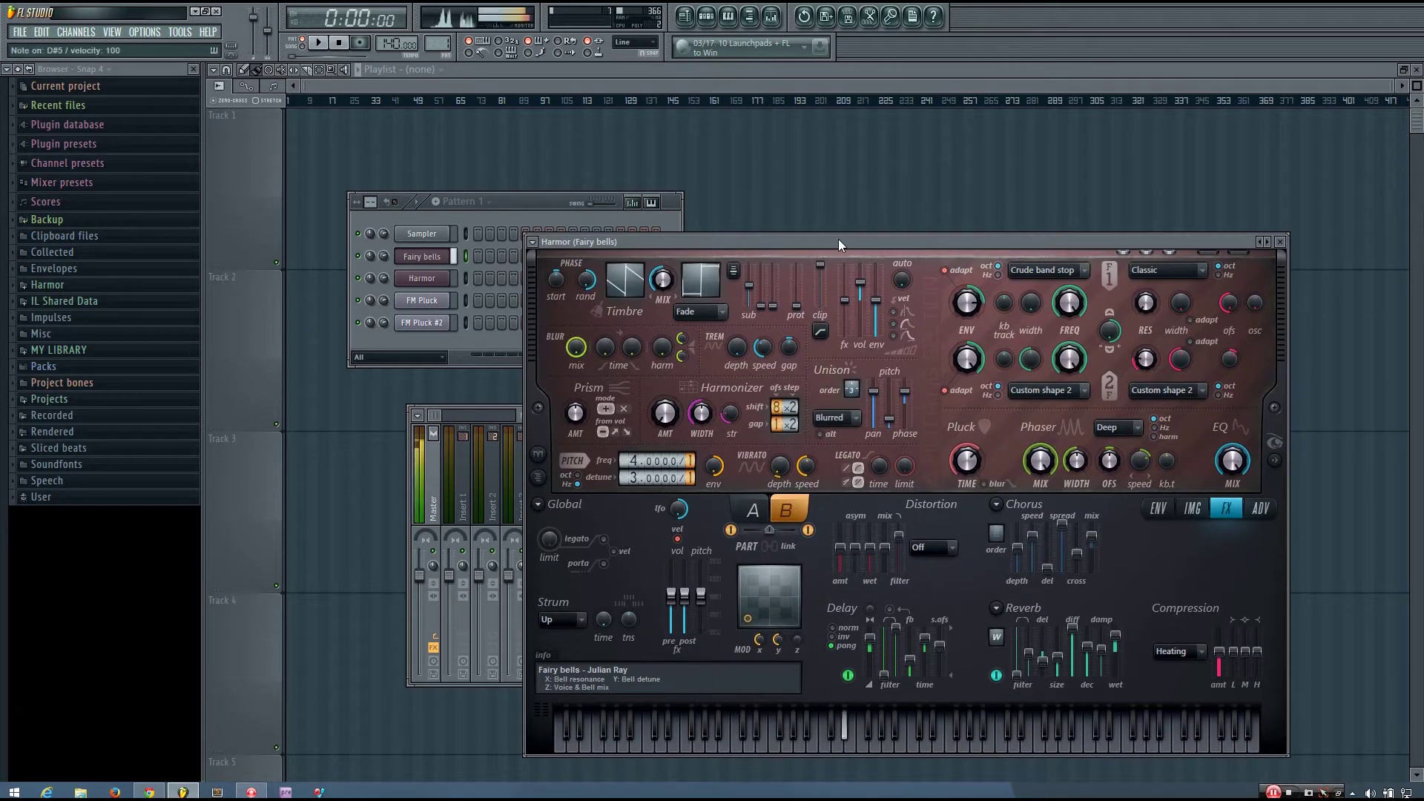
pyautogui.press('n')
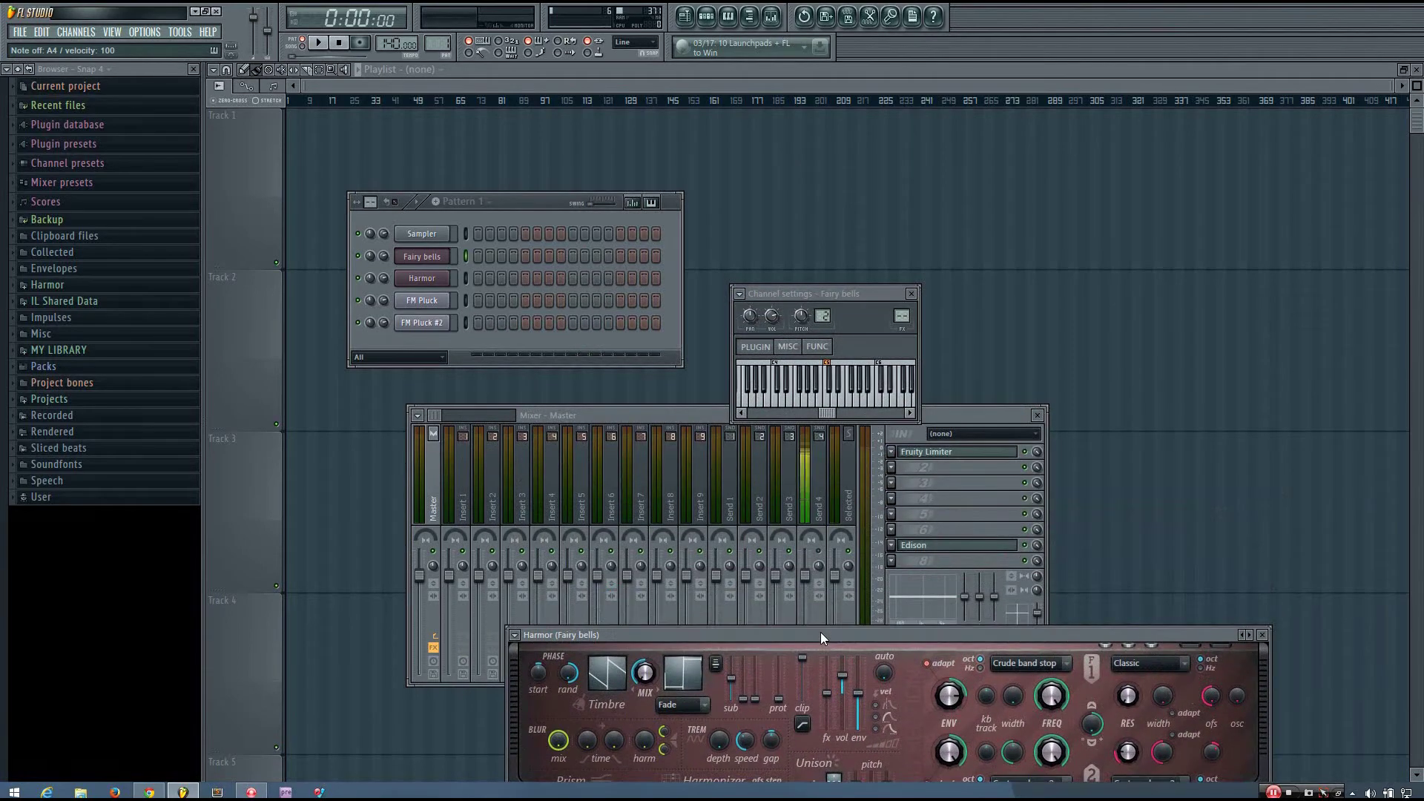
pyautogui.moveTo(820, 632); pyautogui.dragTo(813, 632)
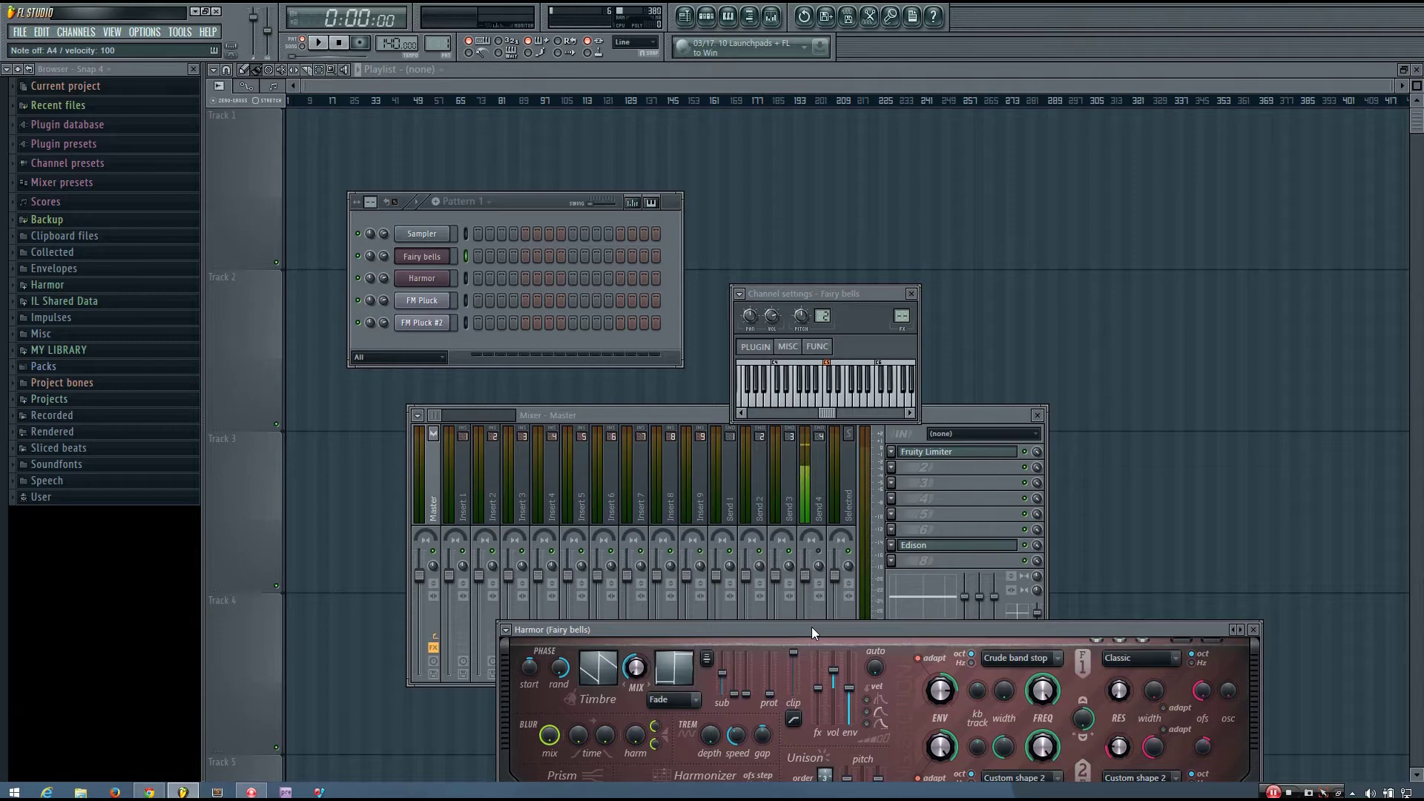
pyautogui.moveTo(811, 626); pyautogui.dragTo(734, 141)
pyautogui.click(442, 286)
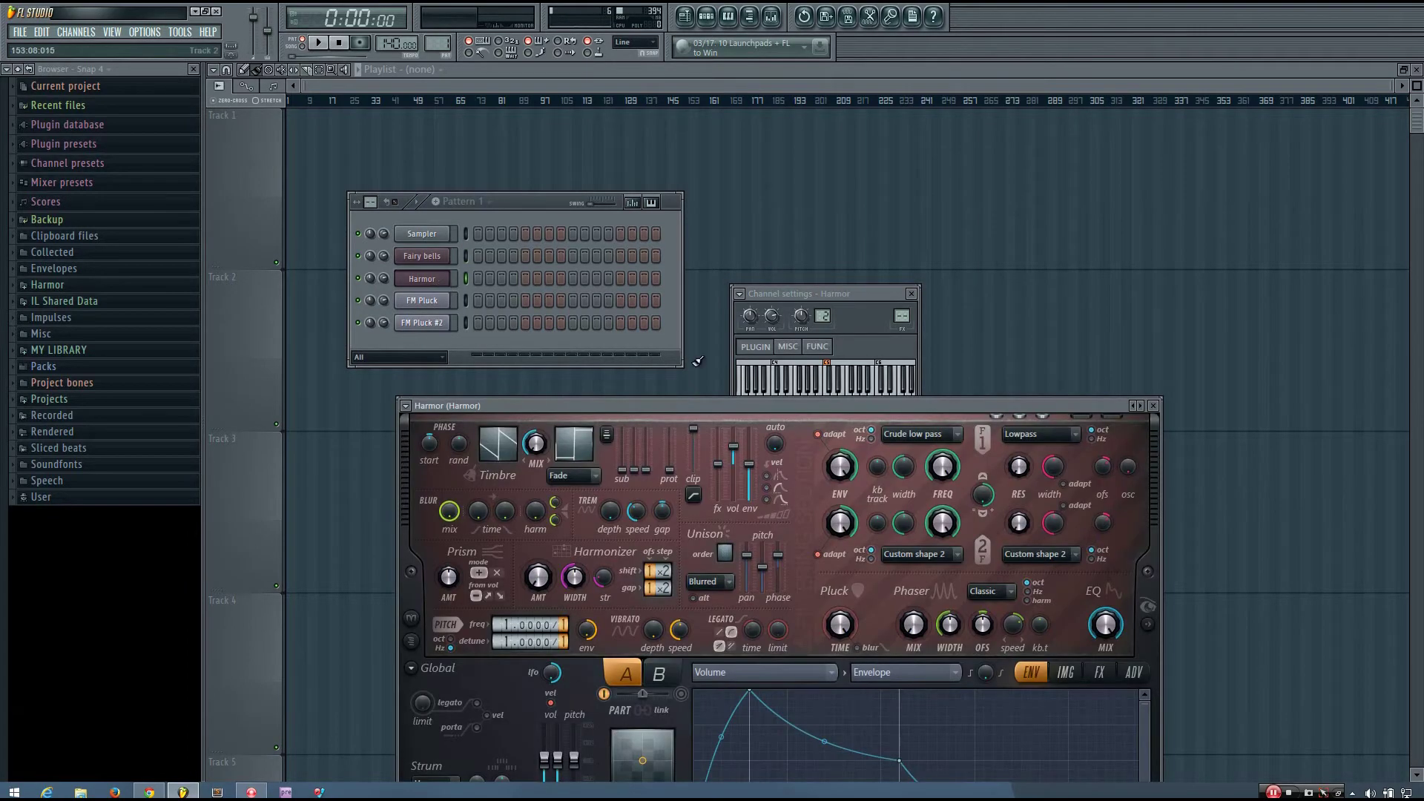
# - Arrange the Harmor and Mixer windows so Harmor sits on top, then show Harmor's IMG section
pyautogui.moveTo(665, 325); pyautogui.dragTo(565, 233)
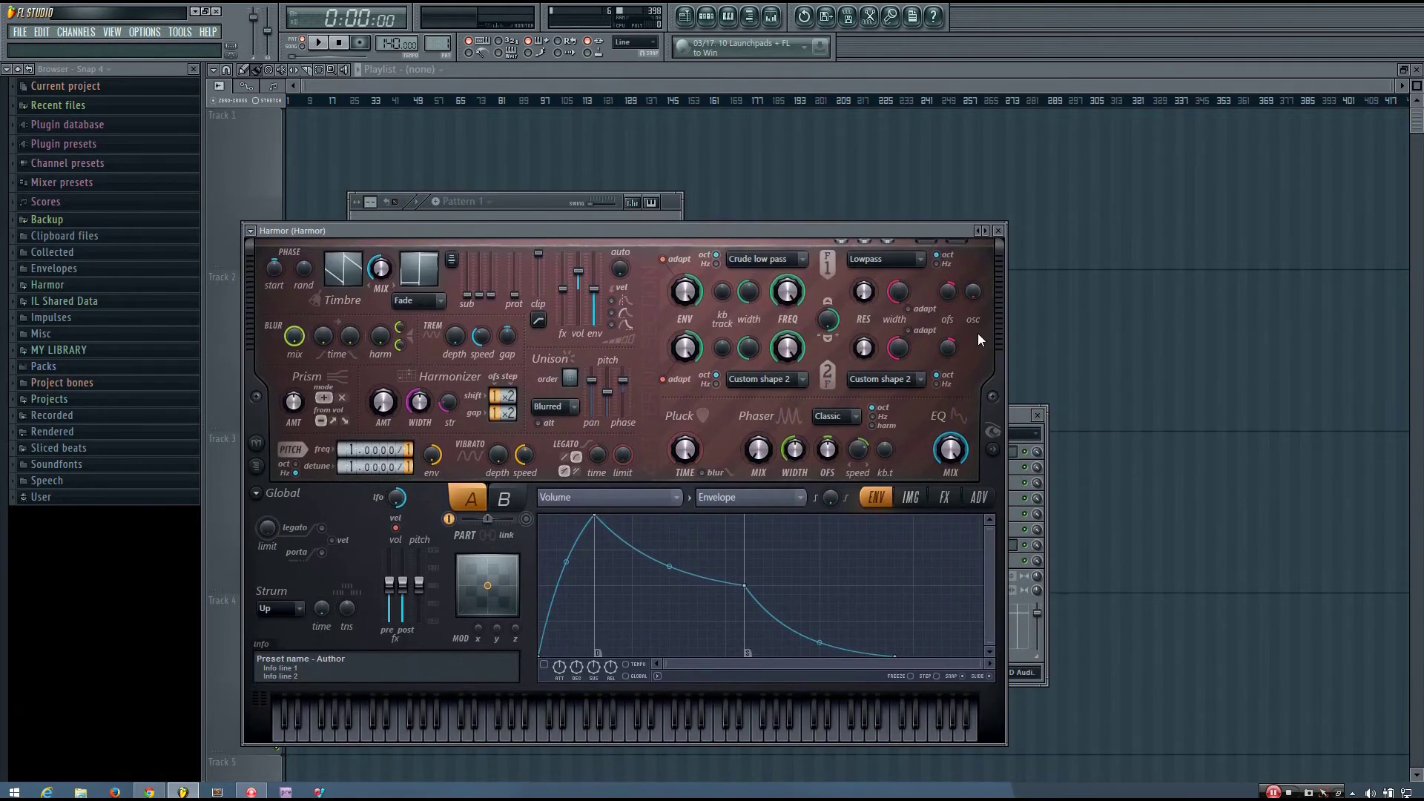
pyautogui.moveTo(1015, 414); pyautogui.dragTo(1366, 475)
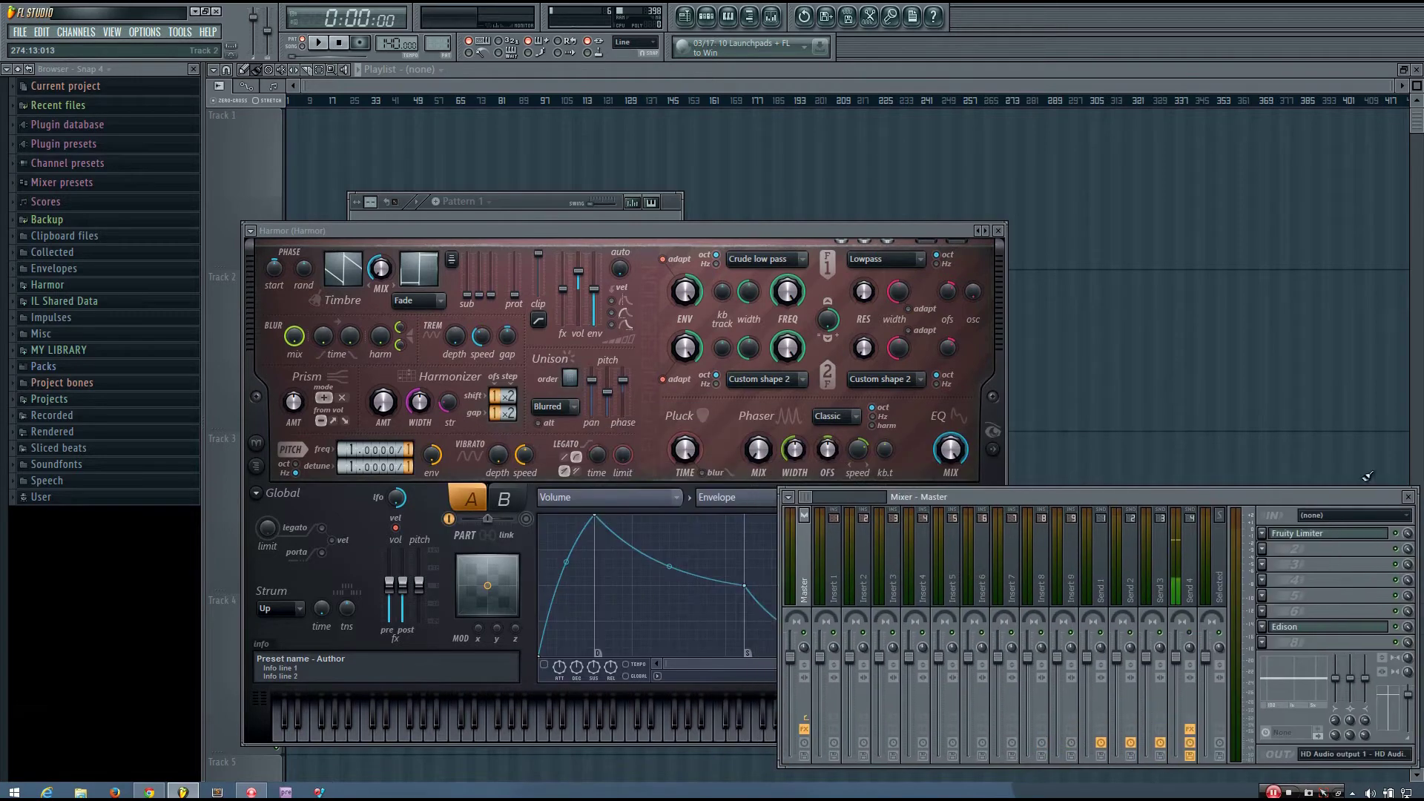
pyautogui.moveTo(823, 231); pyautogui.dragTo(857, 215)
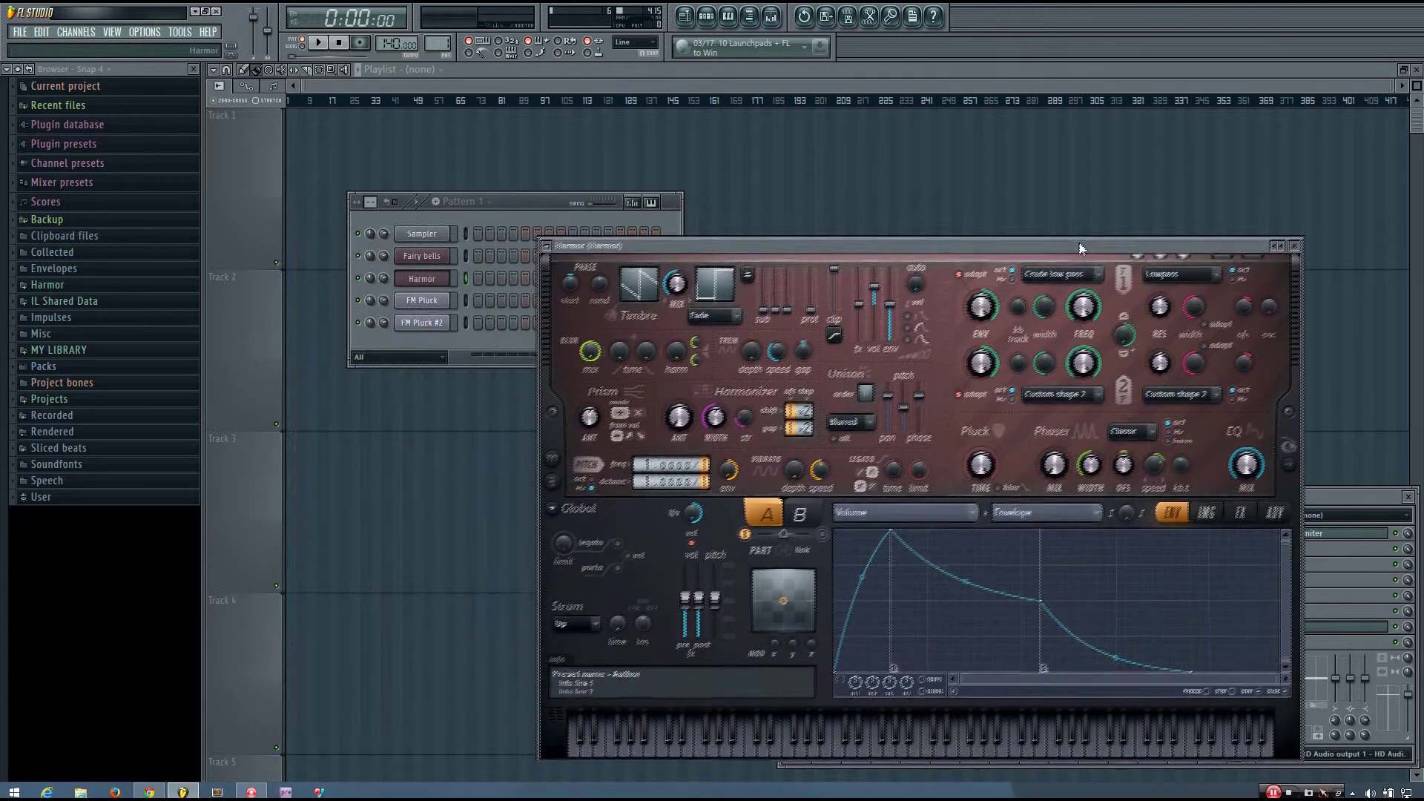
pyautogui.moveTo(1079, 253); pyautogui.dragTo(1089, 220)
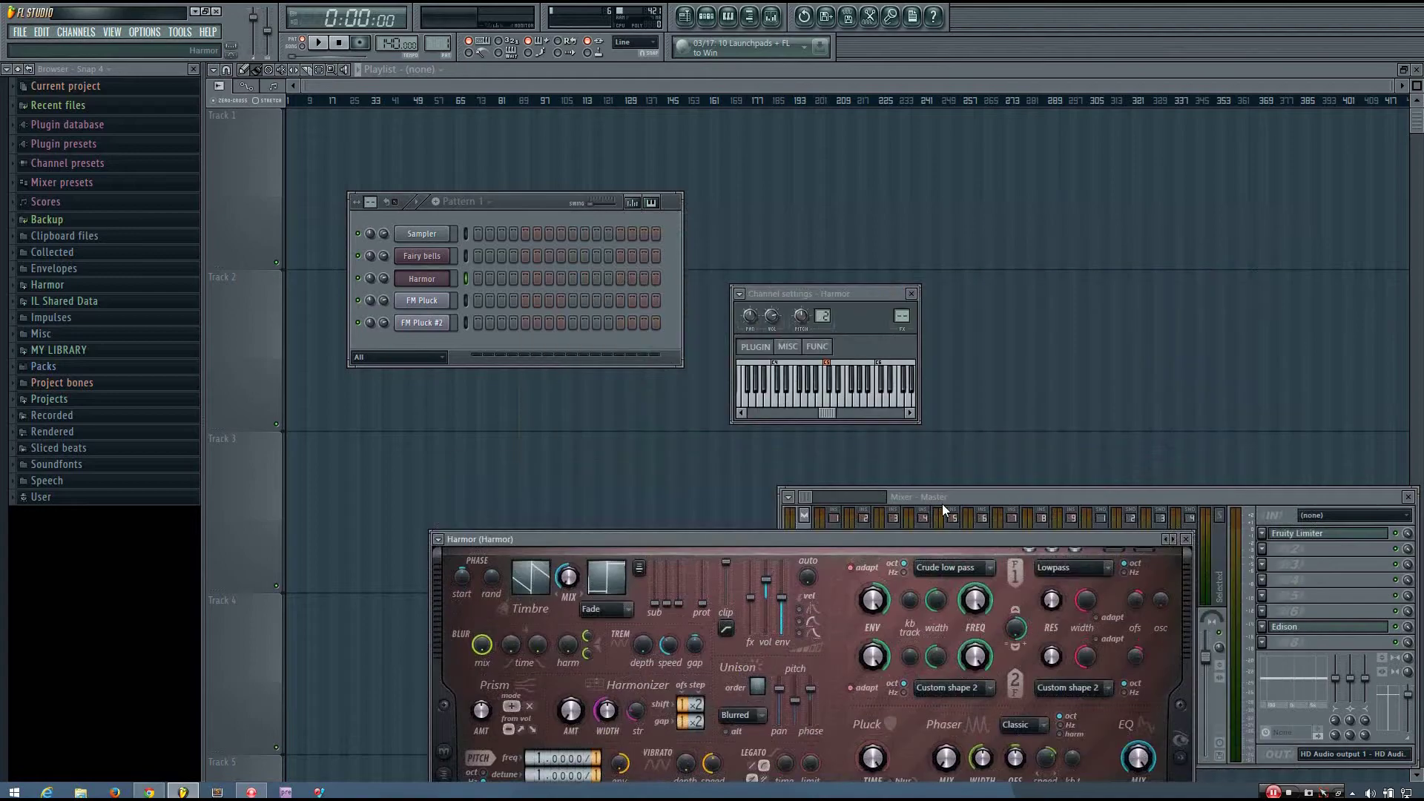
pyautogui.moveTo(942, 519); pyautogui.dragTo(982, 174)
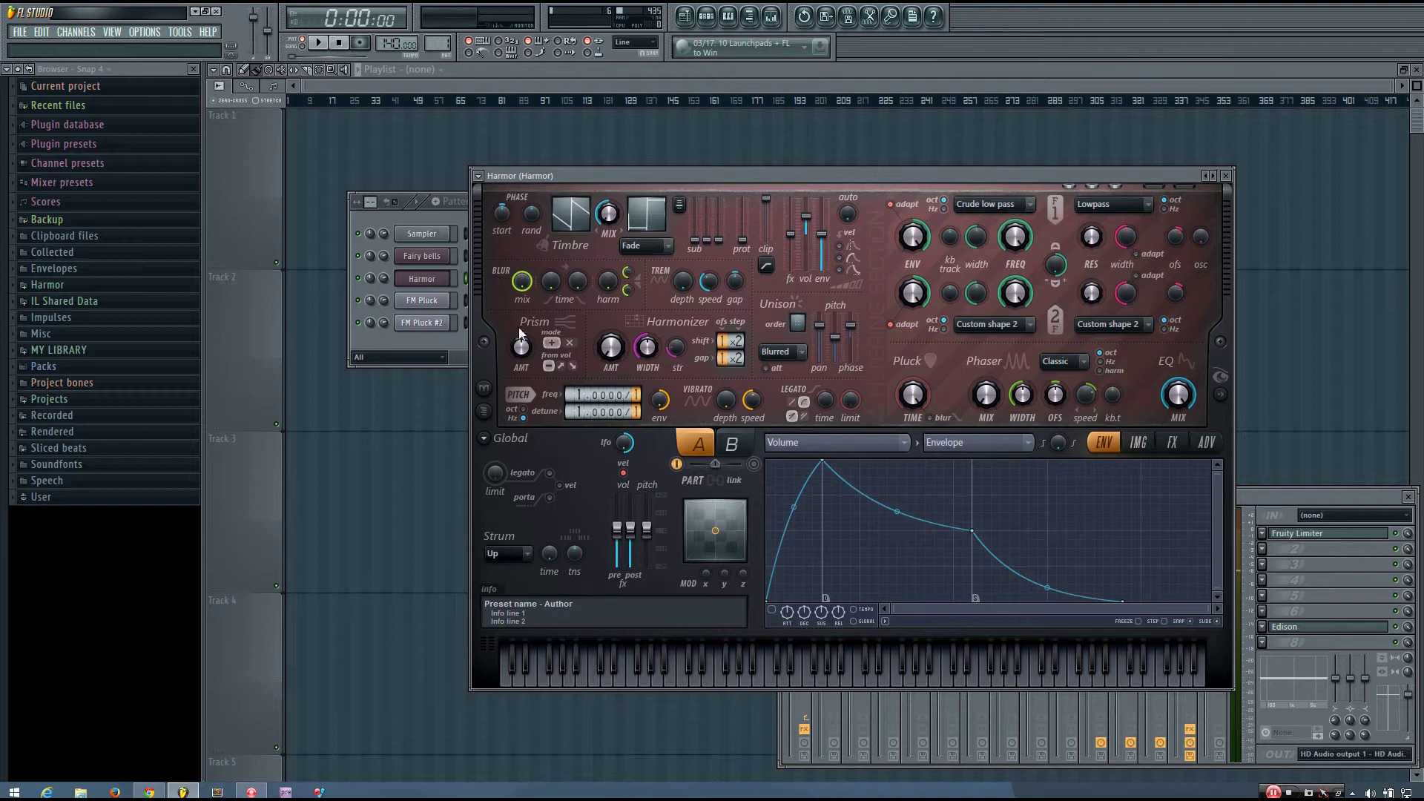
pyautogui.click(1138, 443)
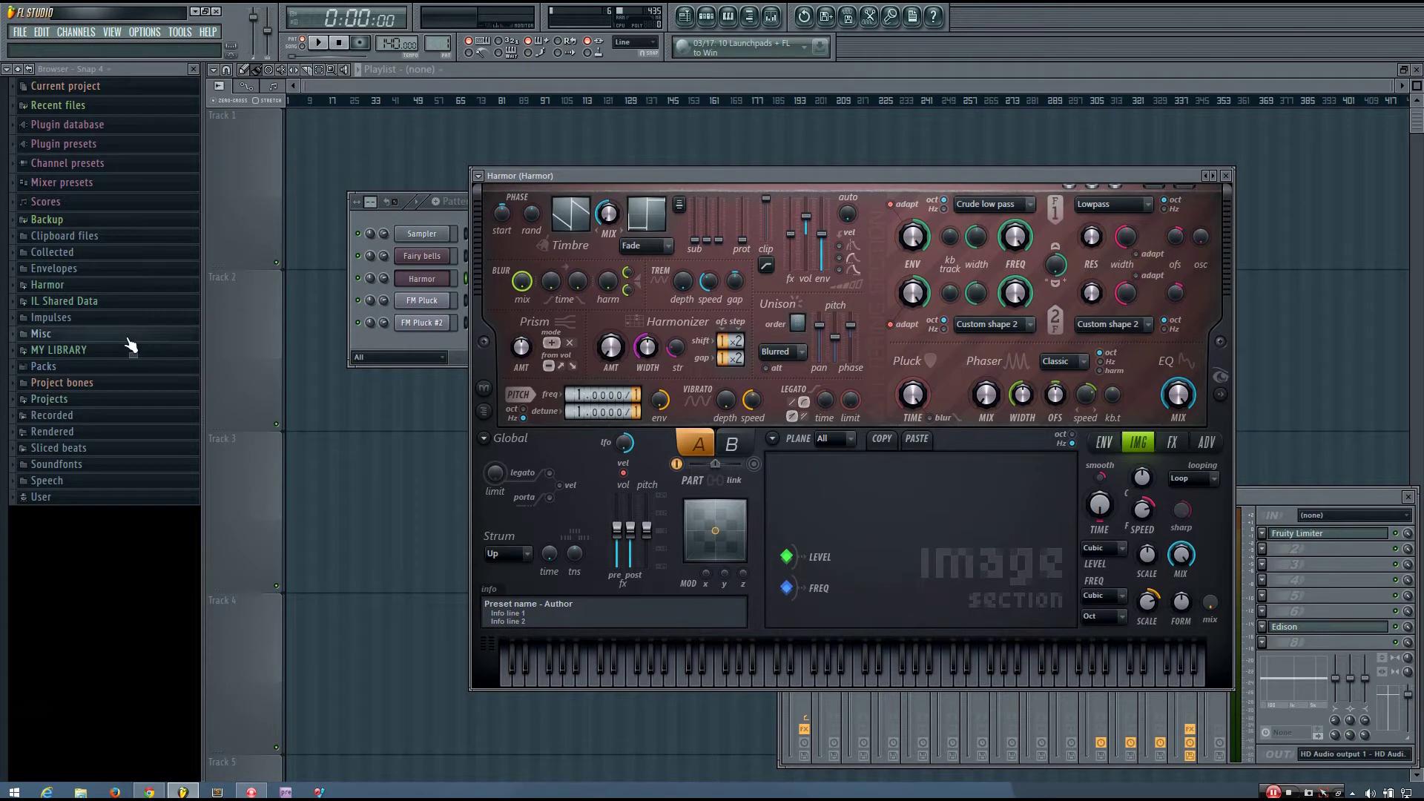
# - Load IMP Centered (long) from Impulses > Special into Harmor's image section and play a note
pyautogui.click(99, 322)
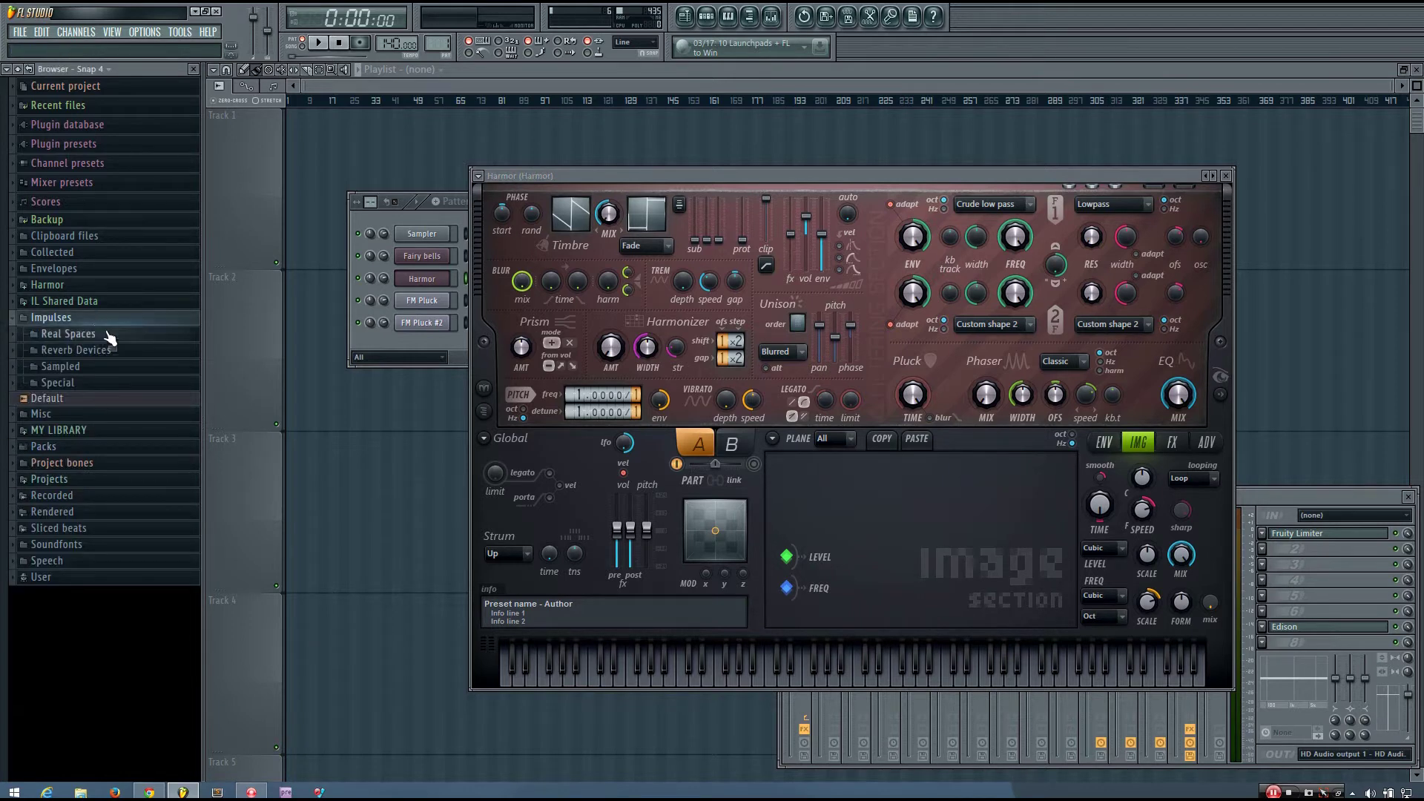
pyautogui.click(91, 386)
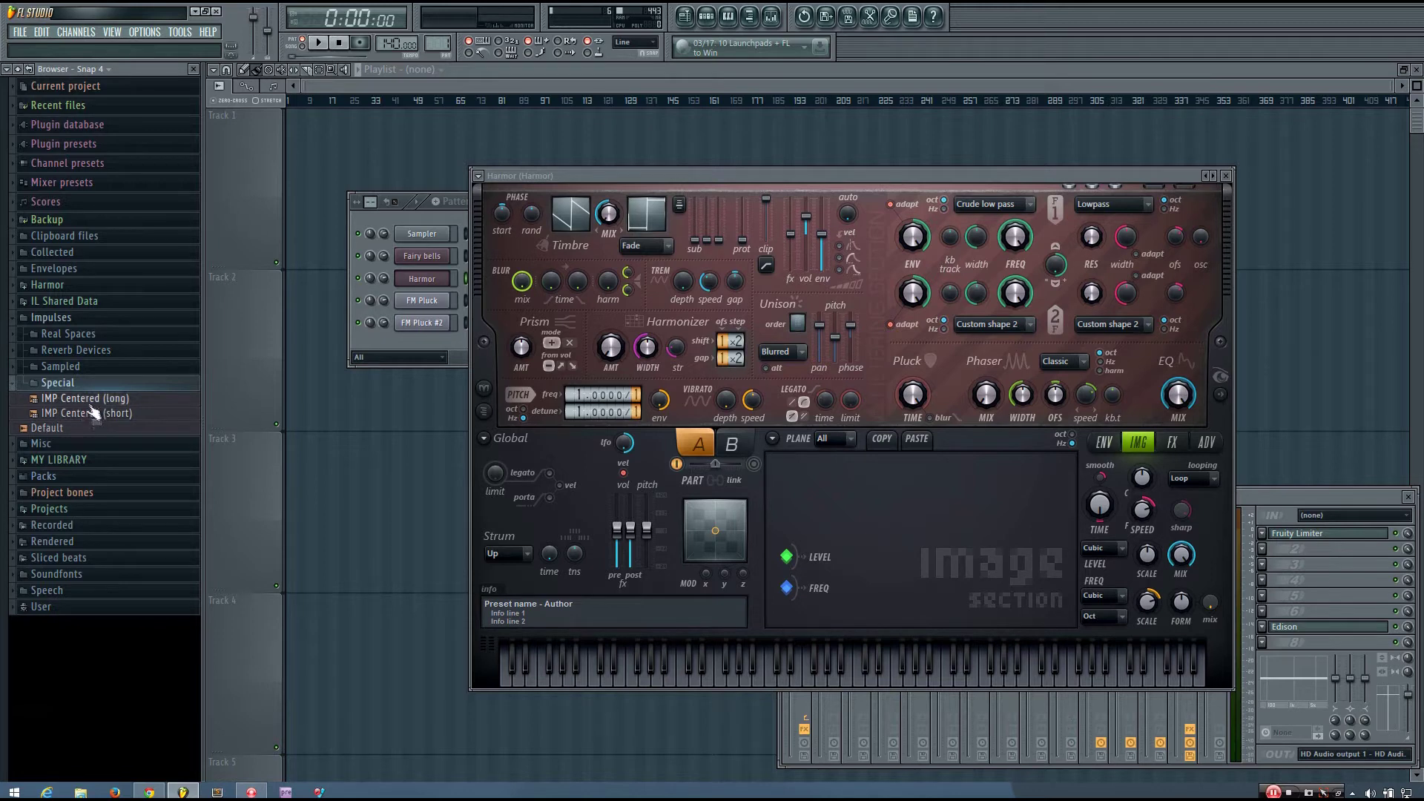
pyautogui.moveTo(96, 400); pyautogui.dragTo(916, 570)
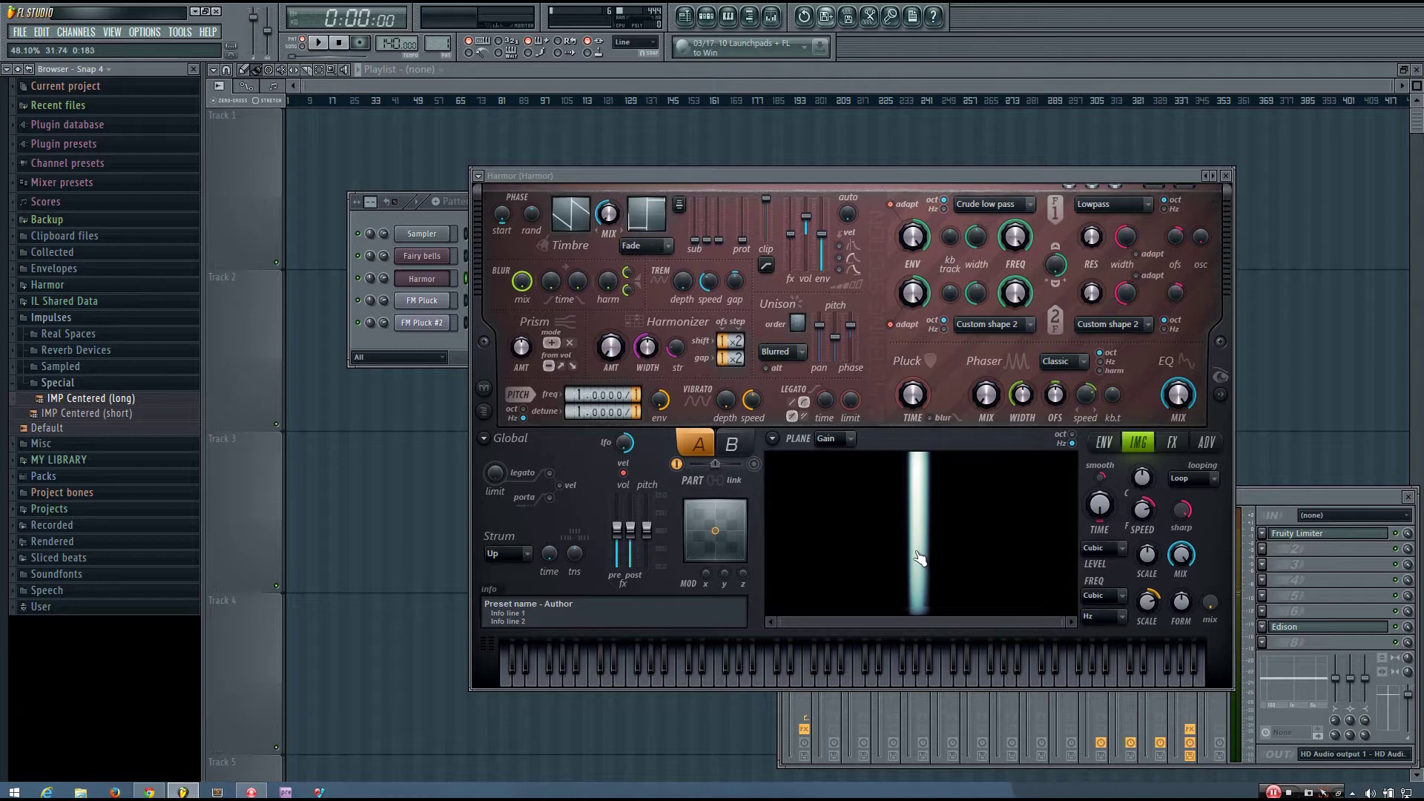
pyautogui.press('z')
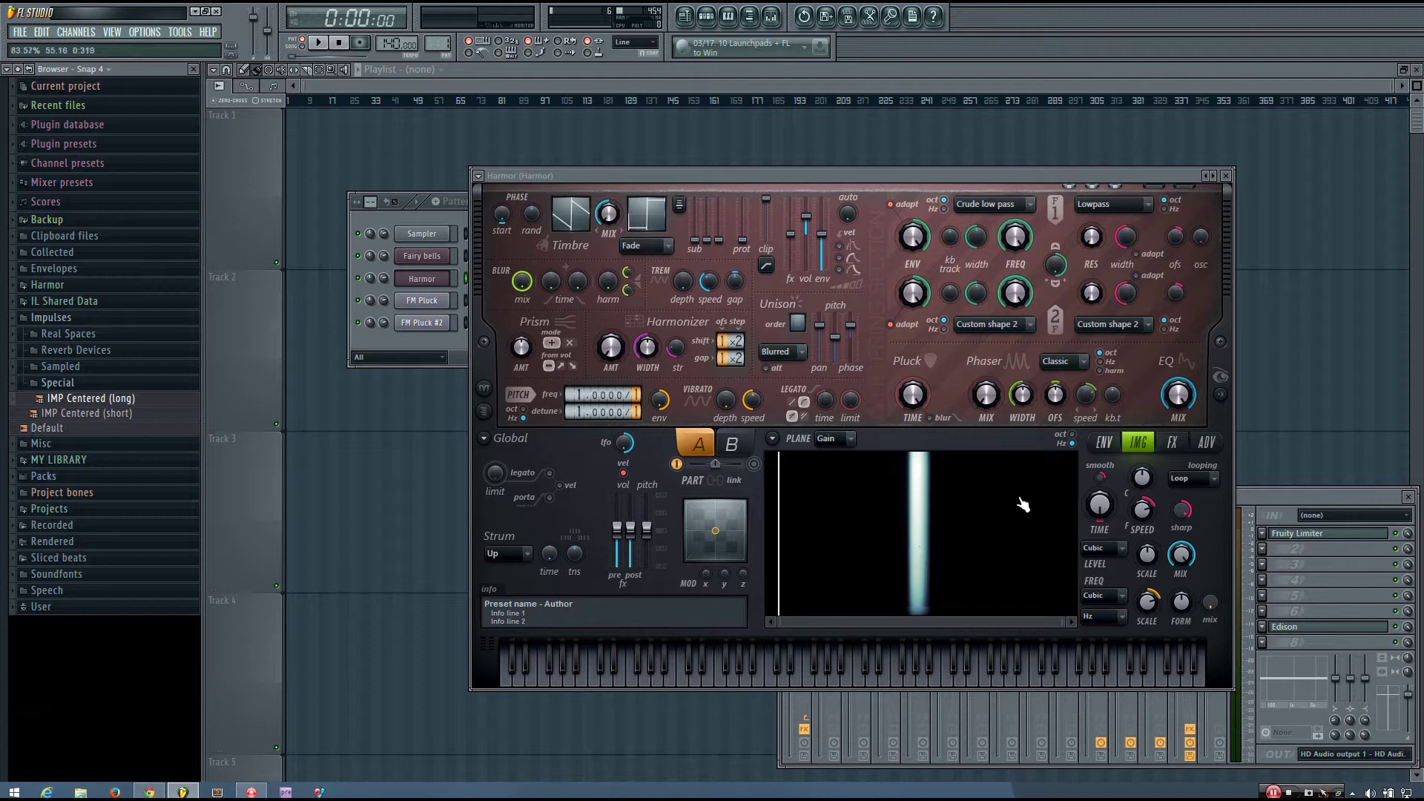
pyautogui.click(1172, 445)
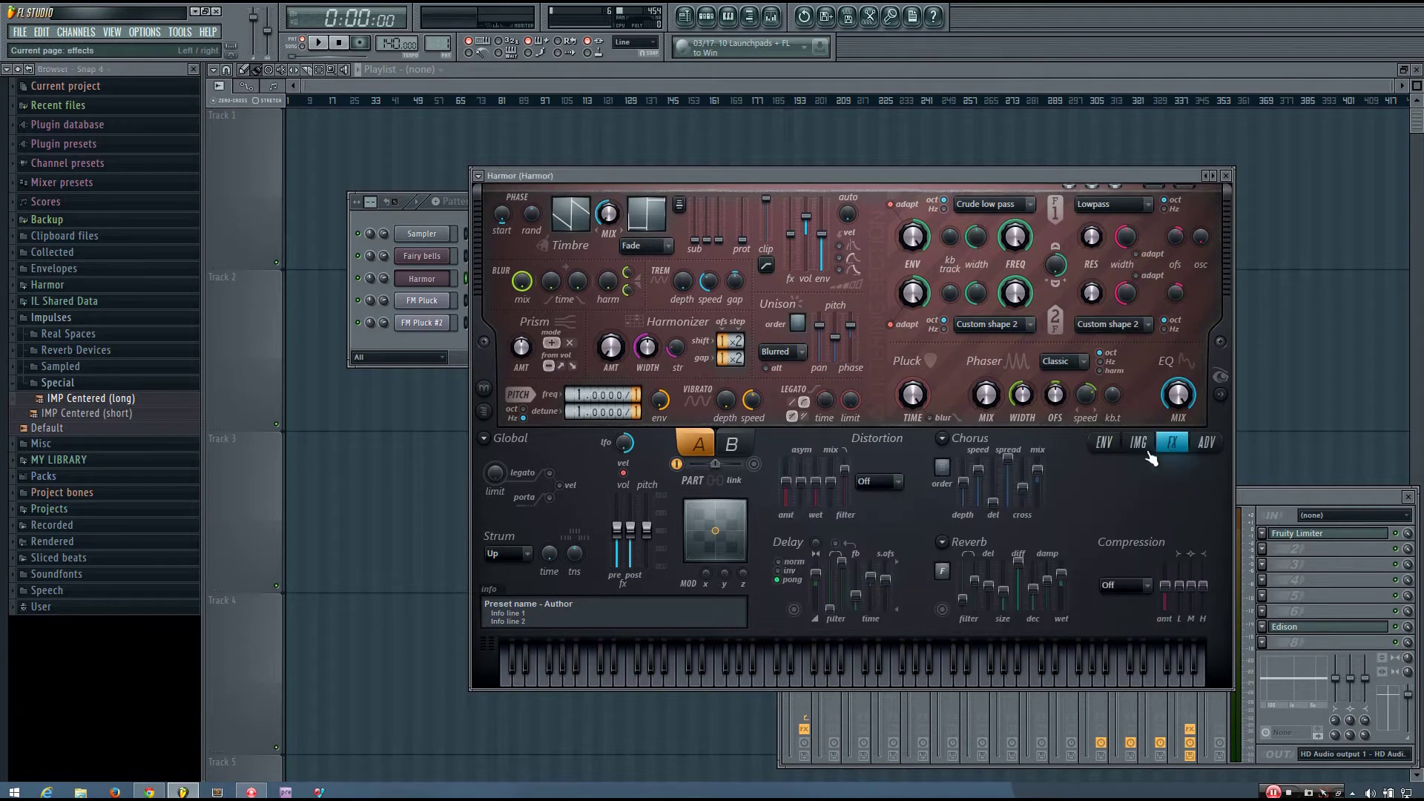
pyautogui.click(942, 610)
pyautogui.moveTo(931, 178); pyautogui.dragTo(1059, 110)
pyautogui.moveTo(538, 203); pyautogui.dragTo(442, 271)
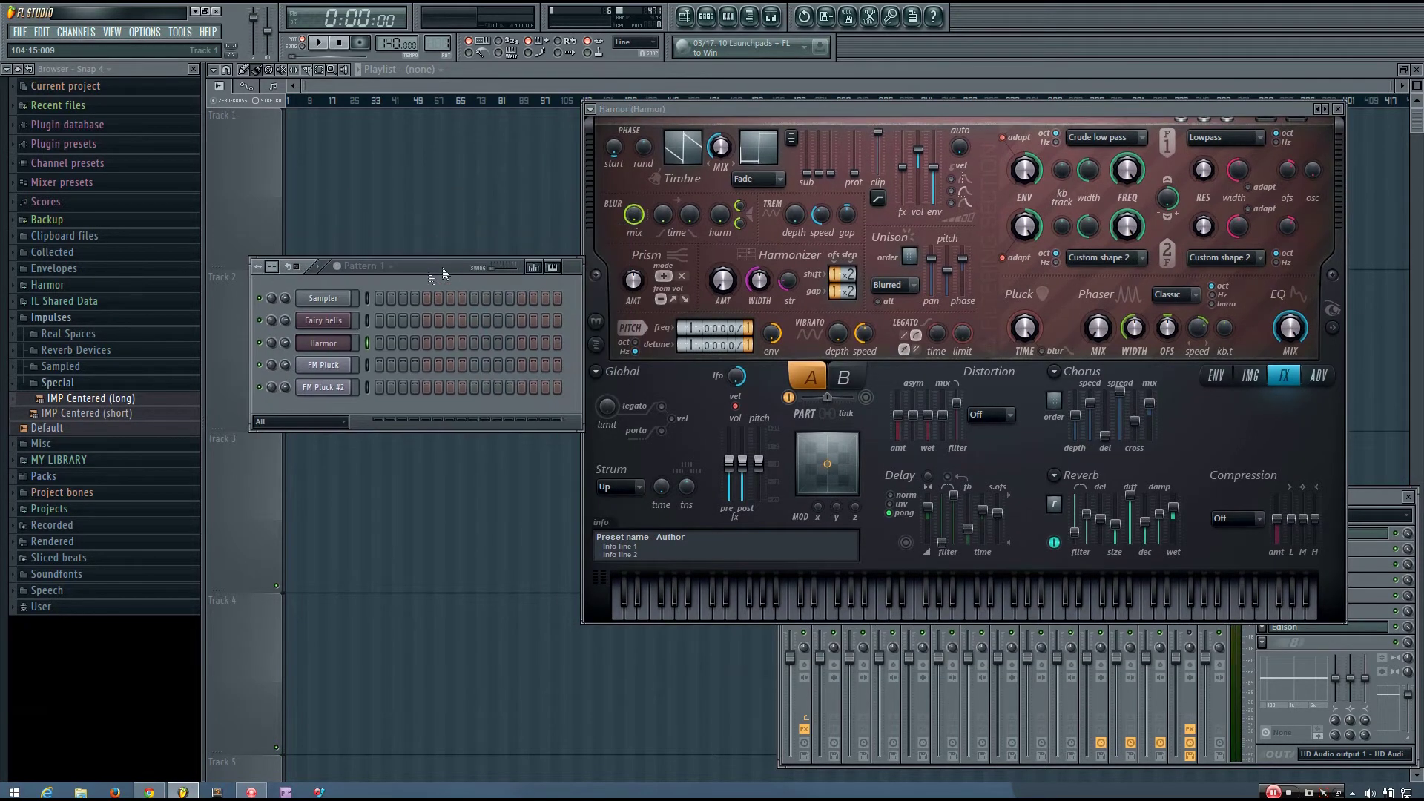
pyautogui.click(330, 321)
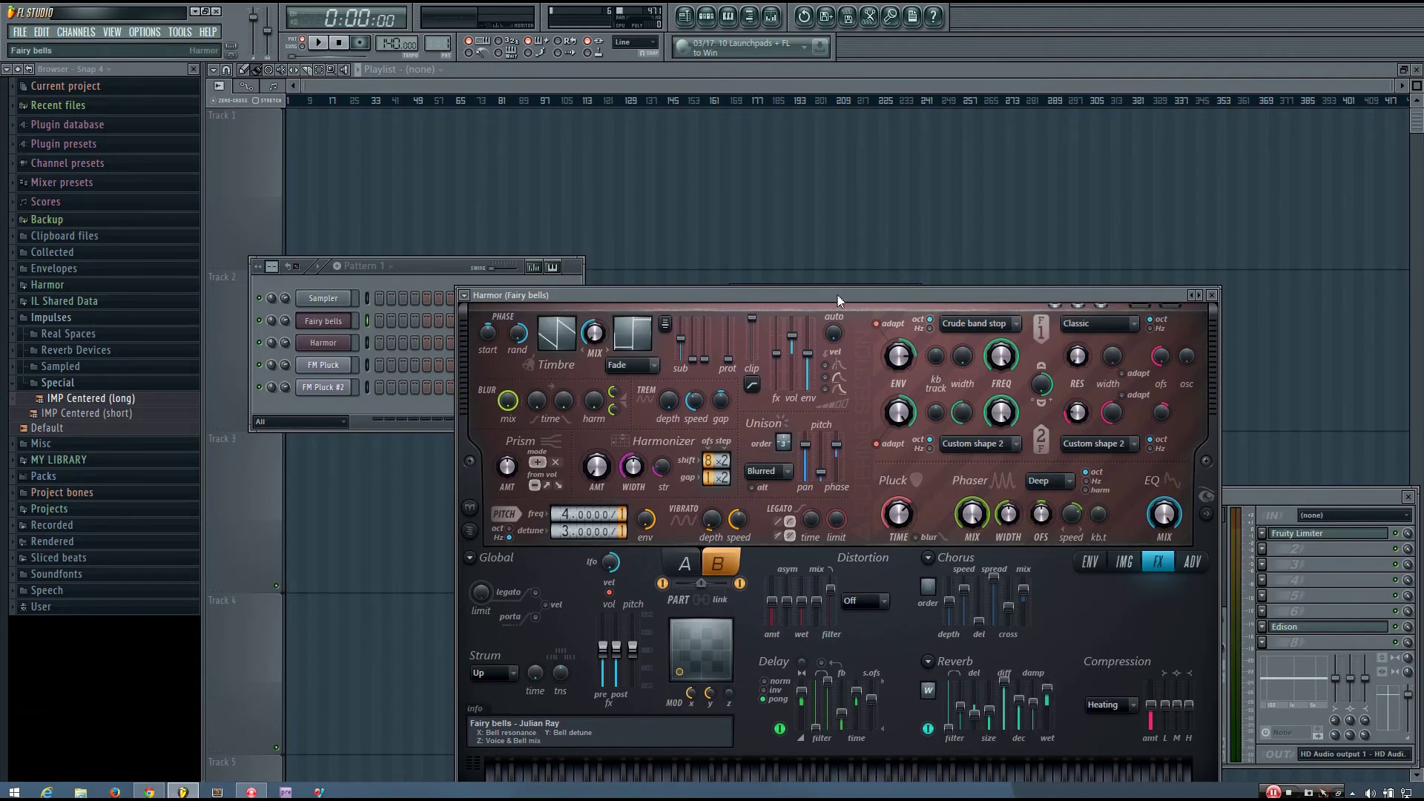
pyautogui.moveTo(838, 300); pyautogui.dragTo(734, 193)
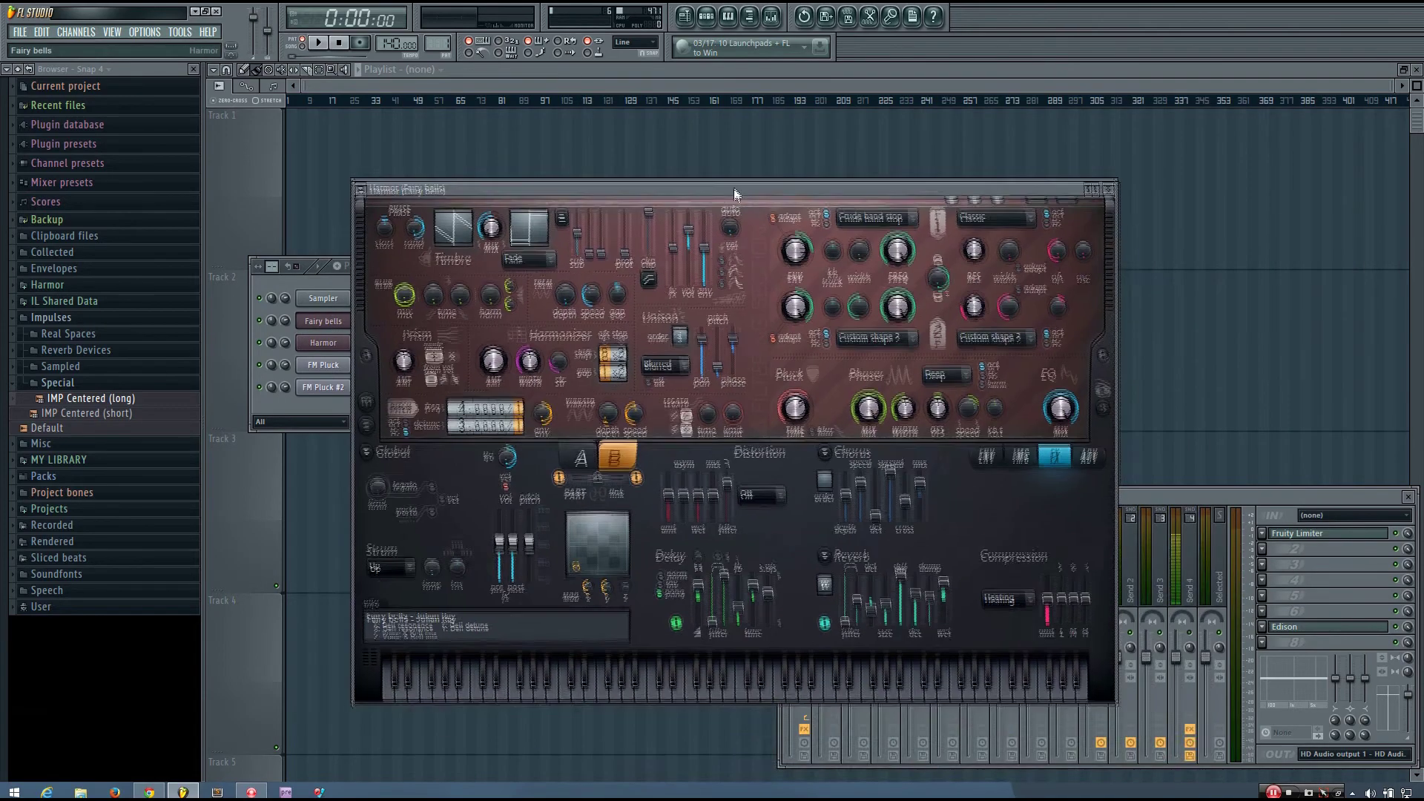
pyautogui.rightClick(849, 626)
pyautogui.click(901, 726)
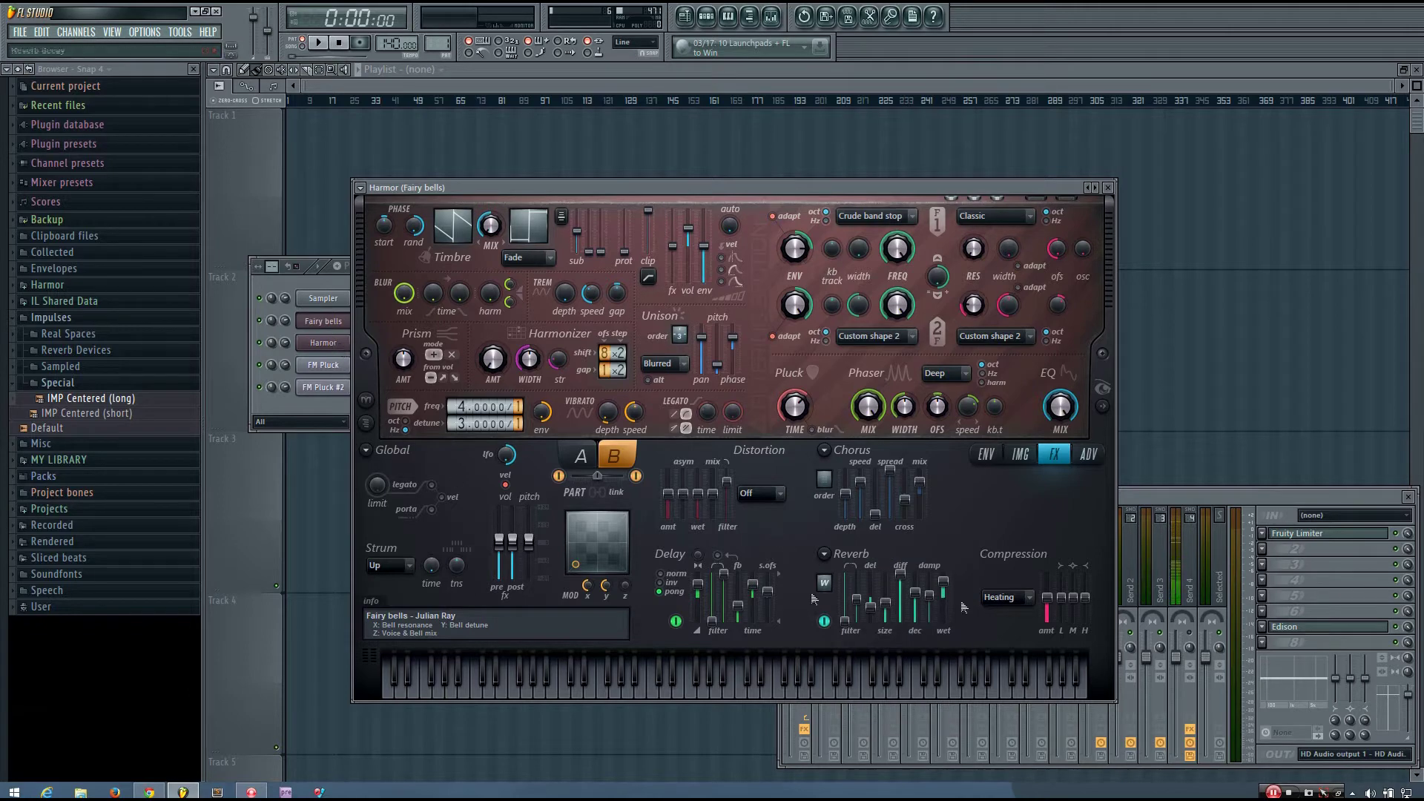
pyautogui.click(324, 343)
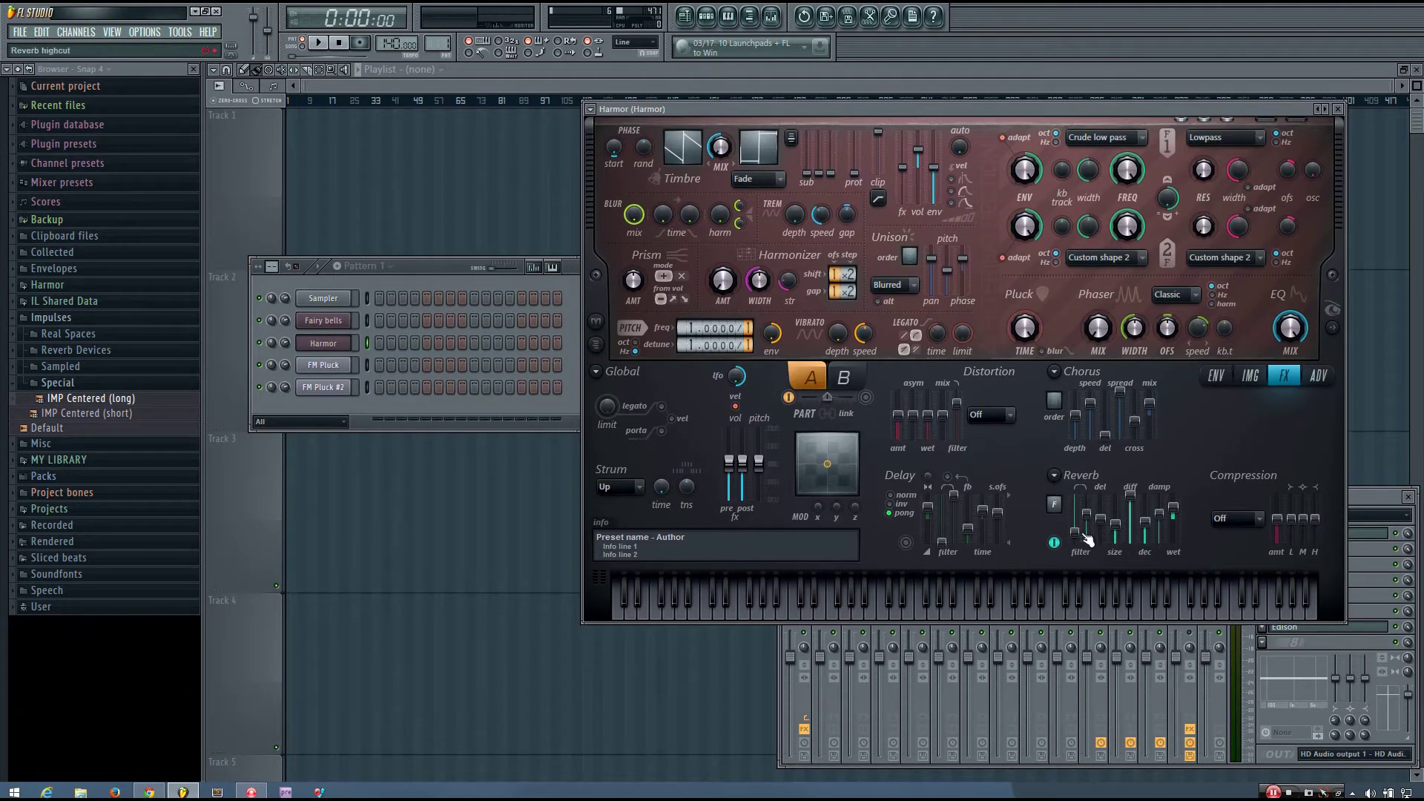
pyautogui.rightClick(1076, 532)
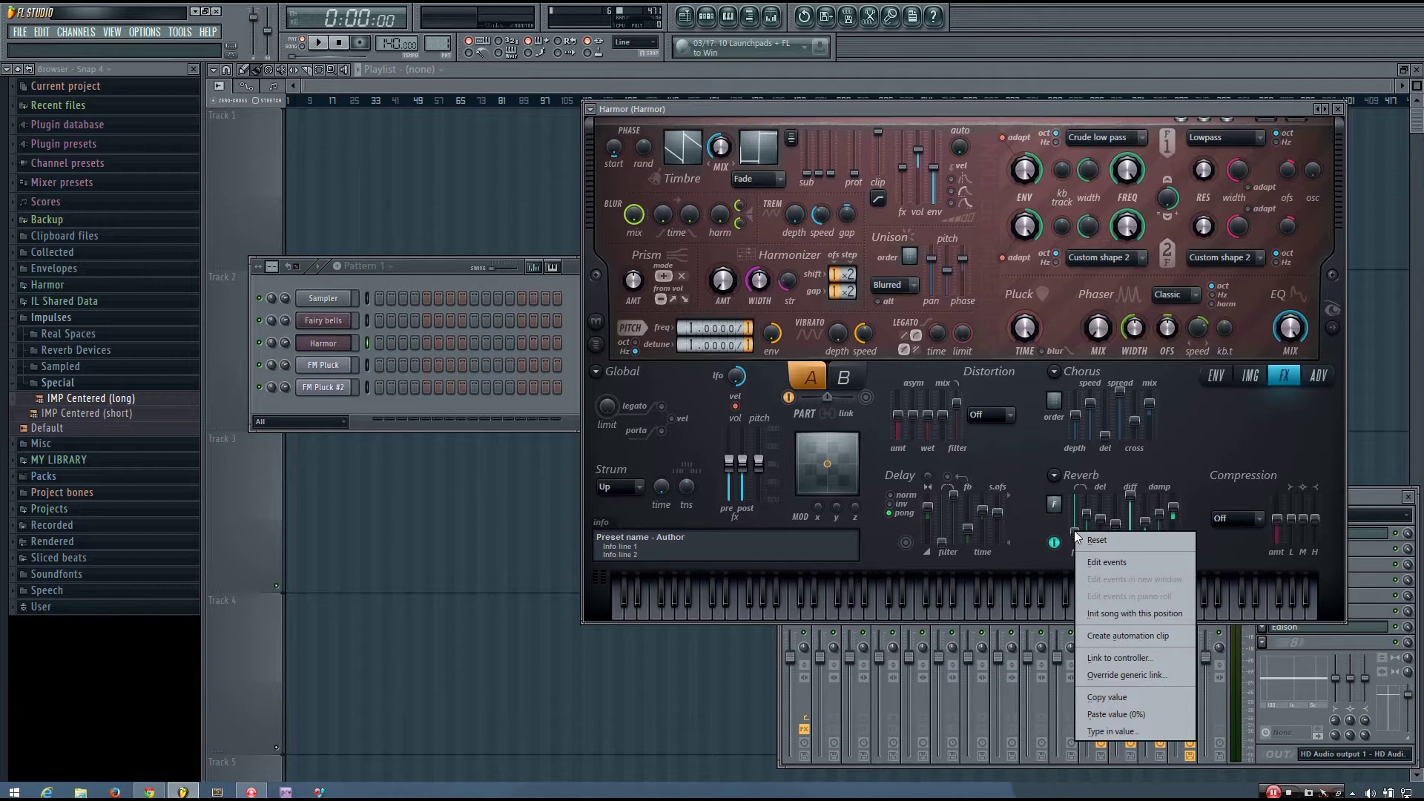
pyautogui.click(1113, 714)
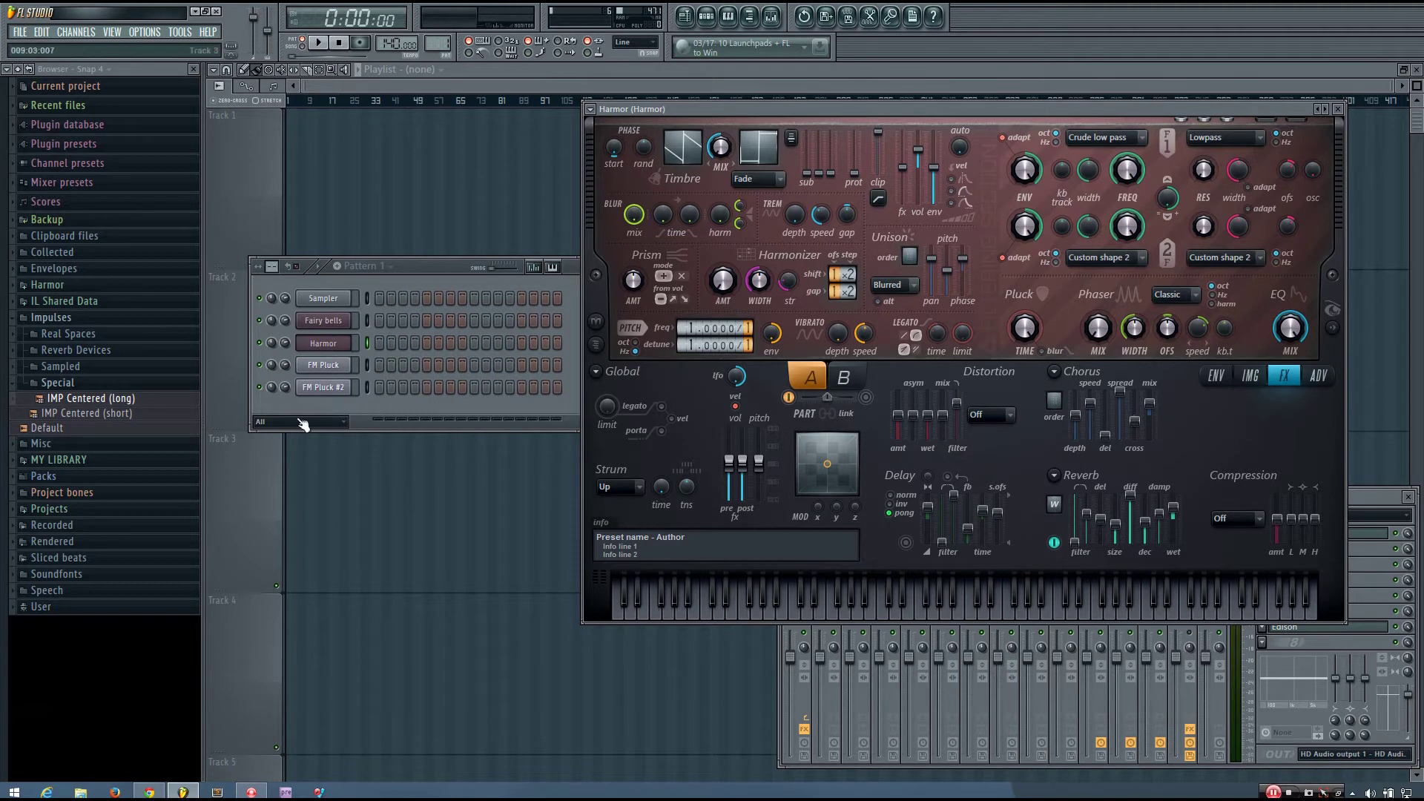
pyautogui.click(330, 319)
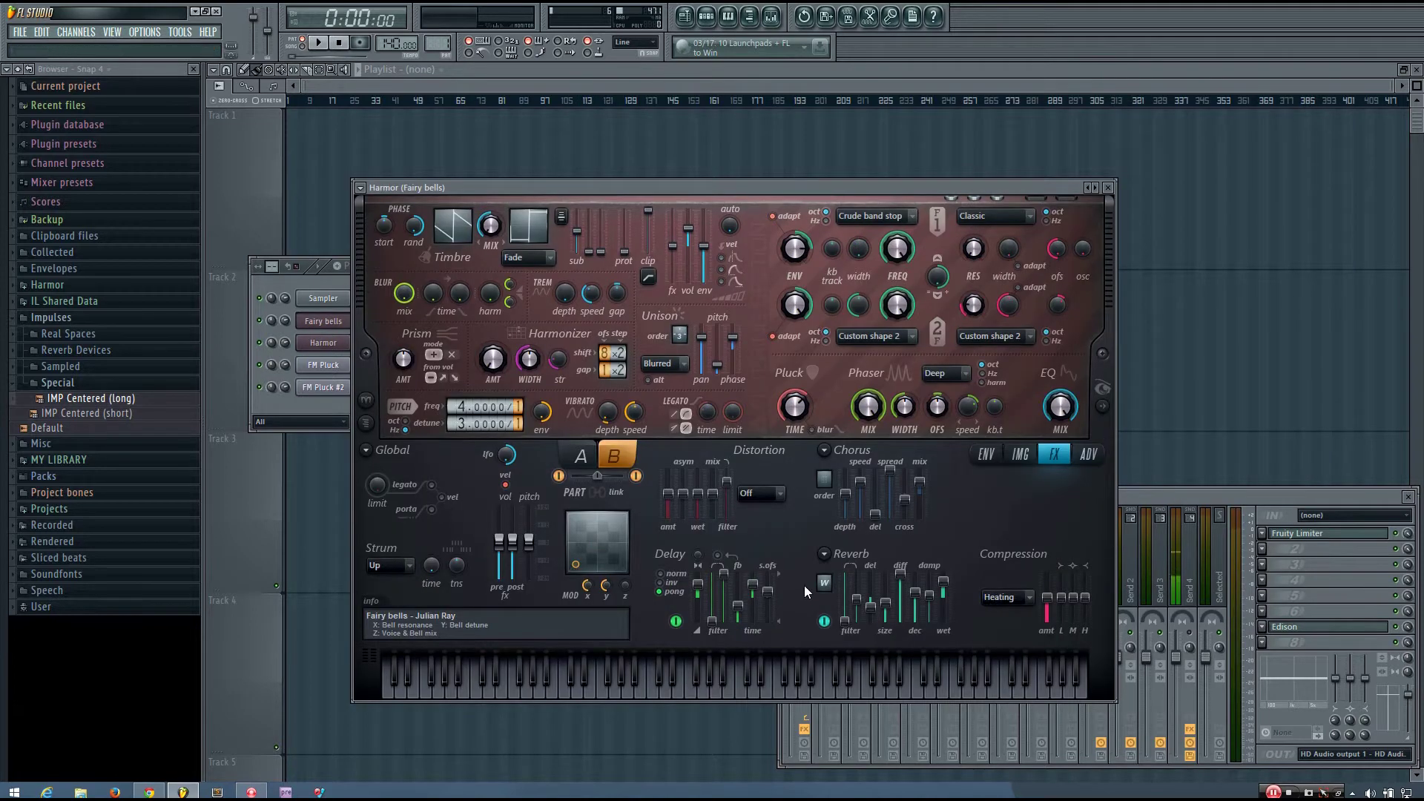
pyautogui.click(825, 553)
pyautogui.click(812, 531)
pyautogui.click(343, 344)
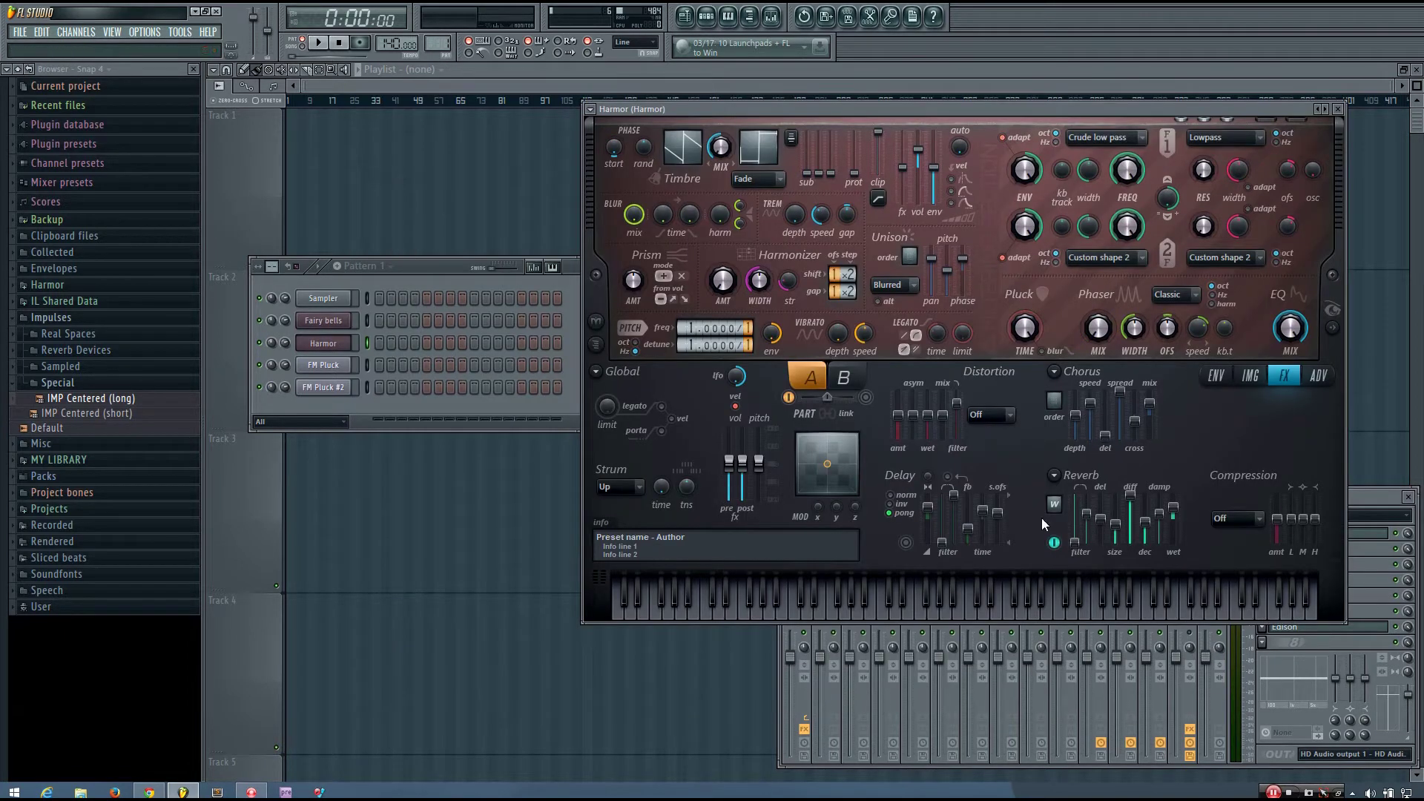
pyautogui.moveTo(1019, 115); pyautogui.dragTo(848, 170)
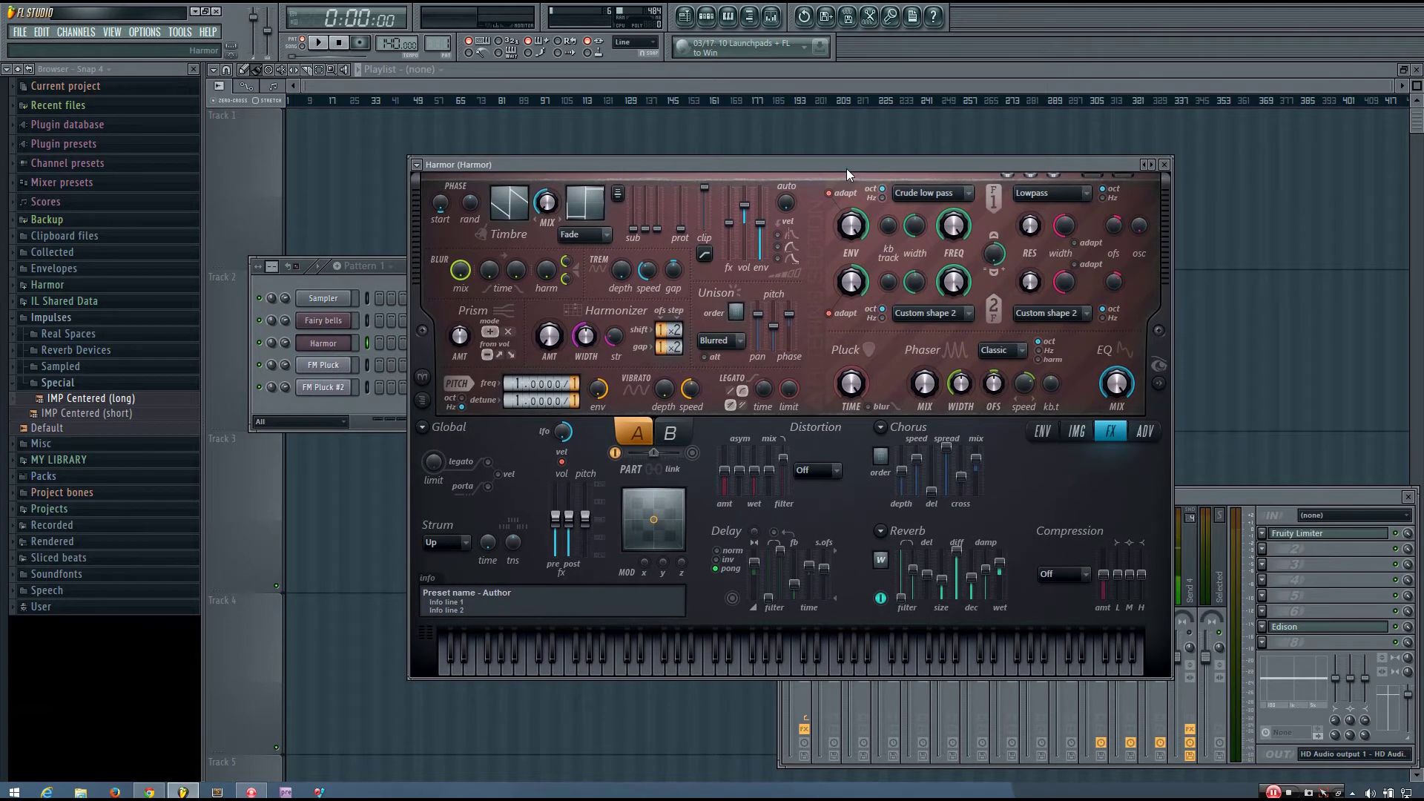
# - Link the Harmor channel to mixer Insert 3 and load Edison into its first FX slot
pyautogui.press('q')
pyautogui.press('F9')
pyautogui.click(887, 567)
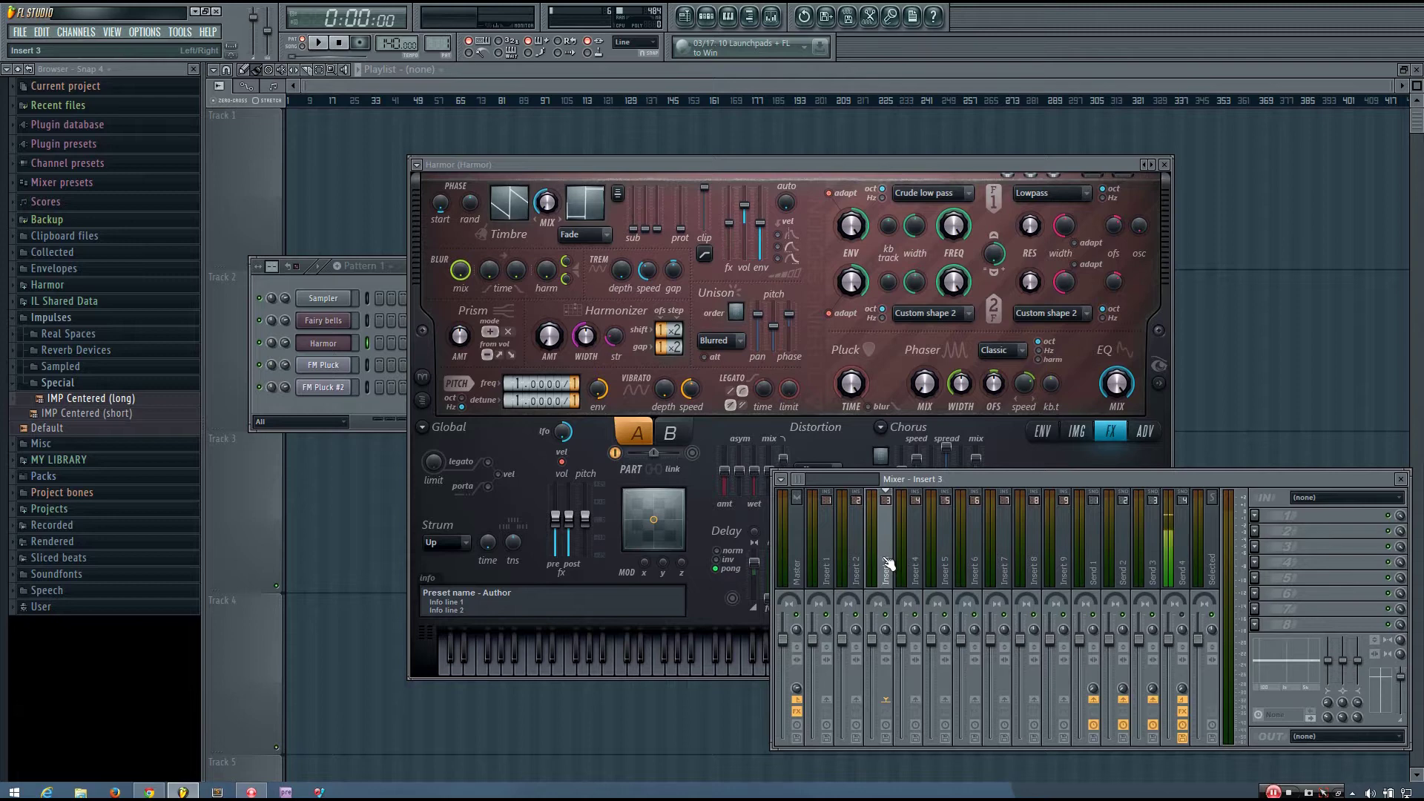
pyautogui.rightClick(887, 565)
pyautogui.moveTo(956, 552)
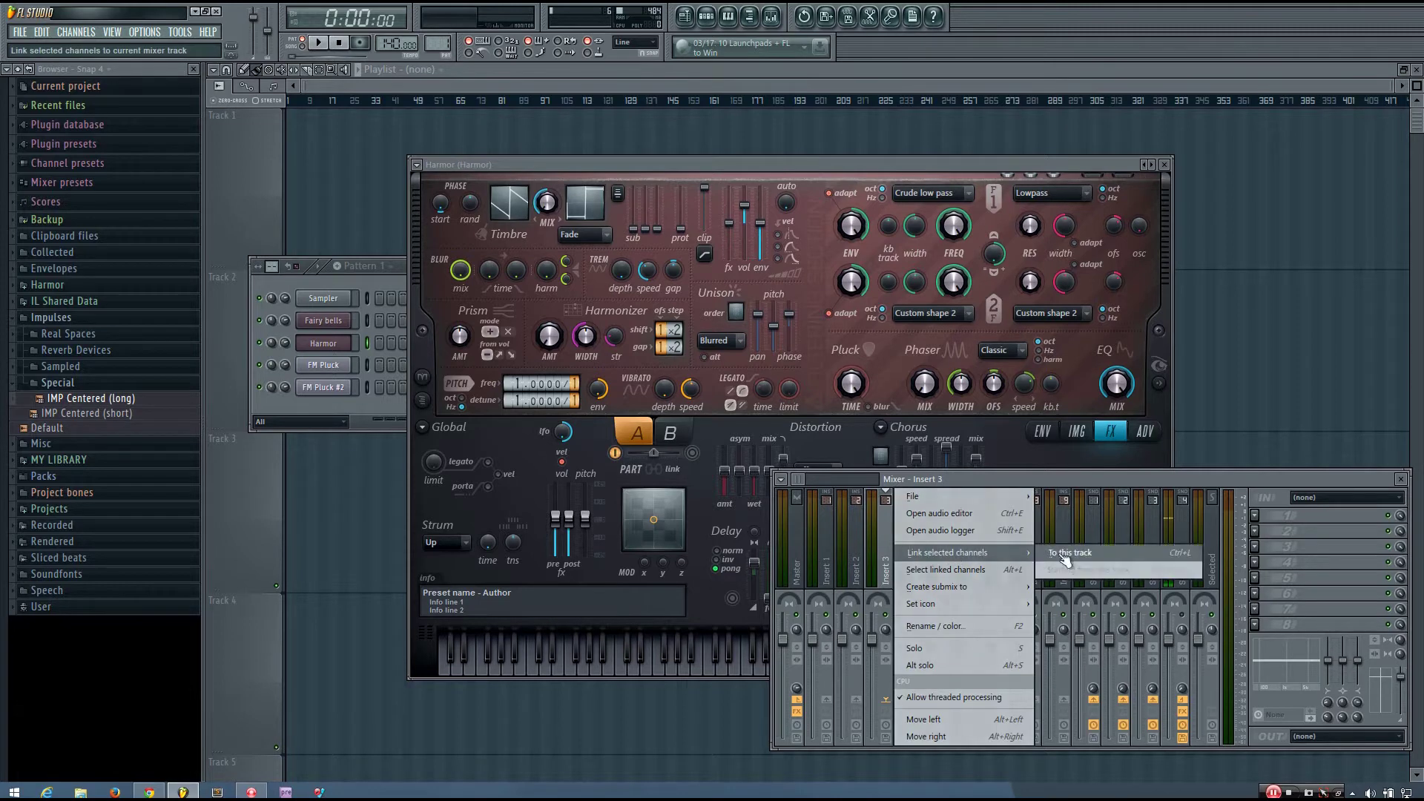
pyautogui.click(1066, 554)
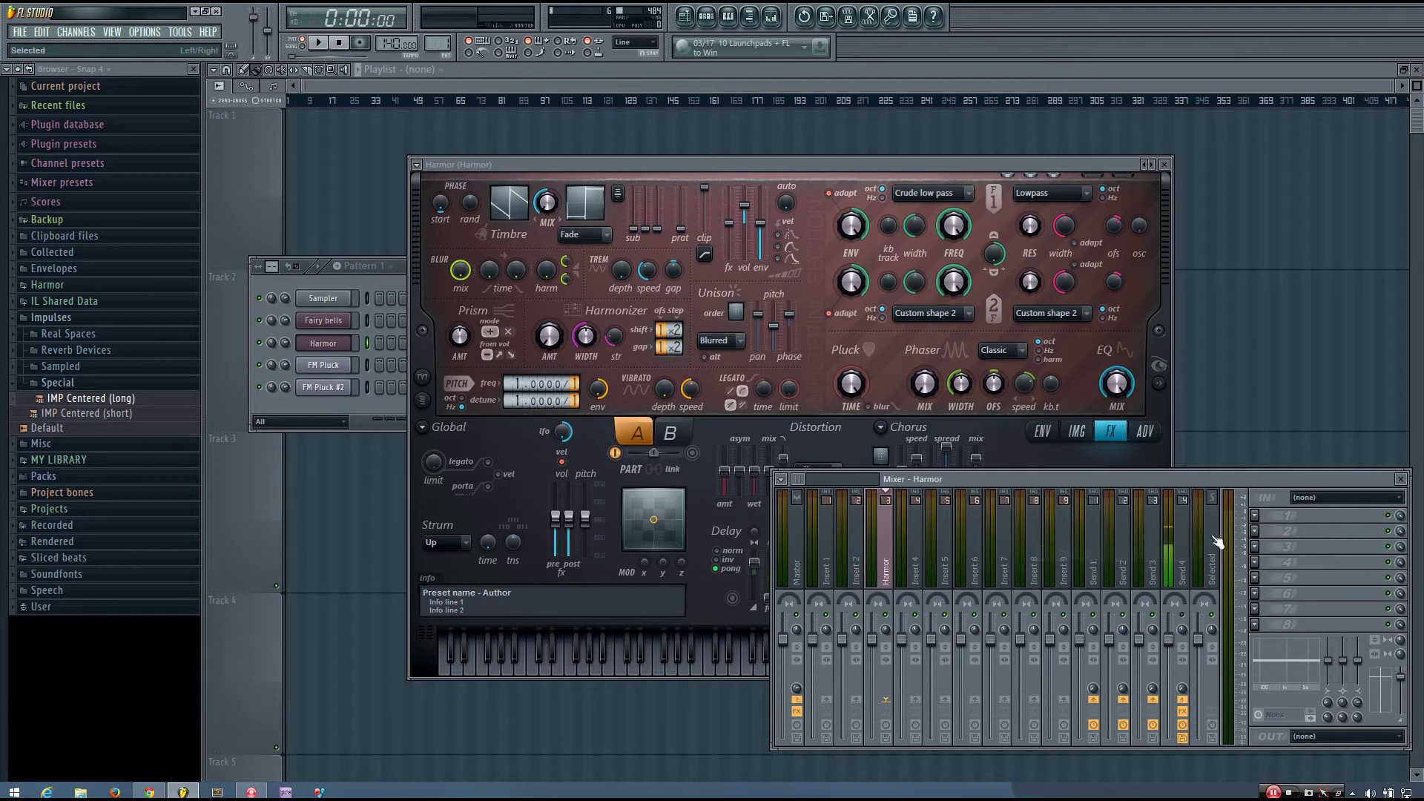
pyautogui.click(1254, 517)
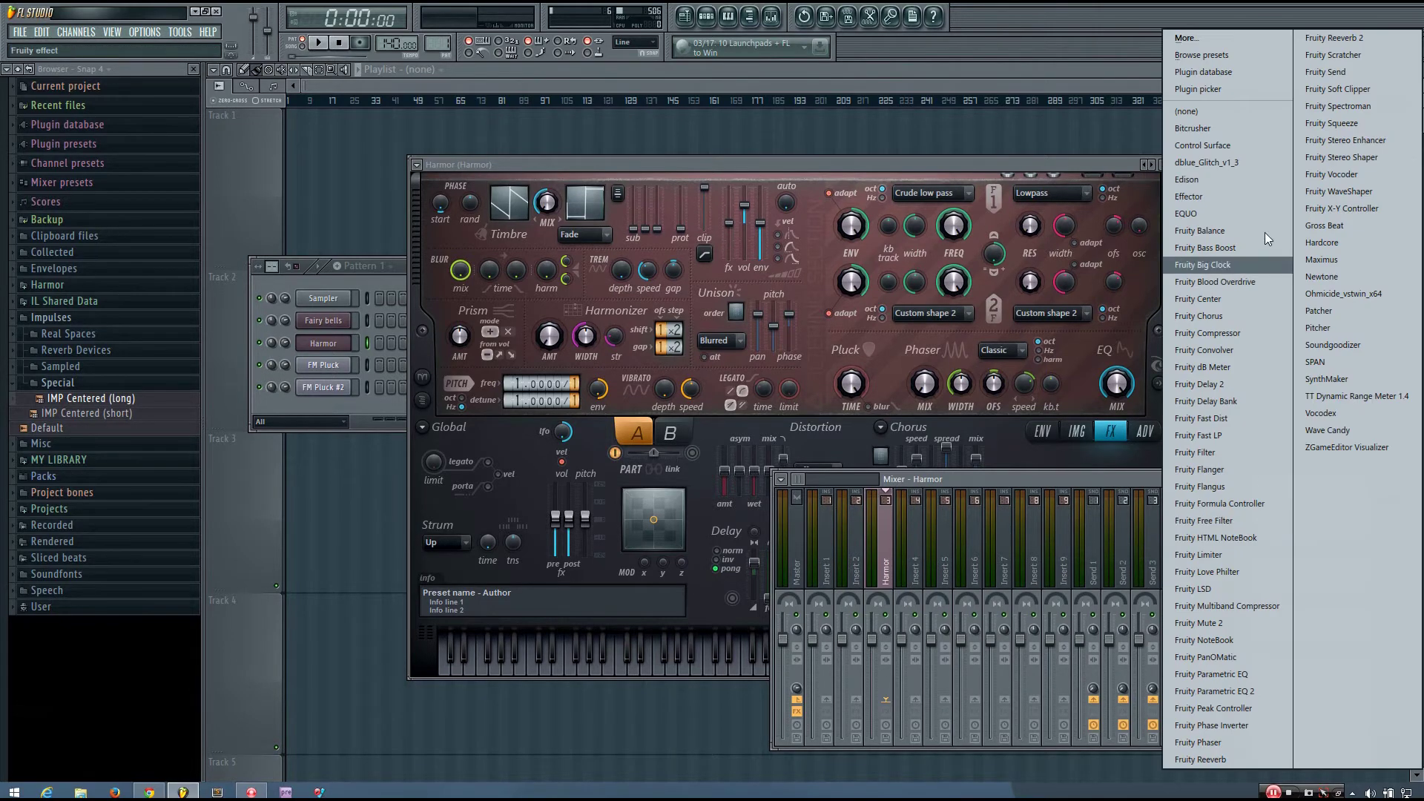
pyautogui.click(1214, 181)
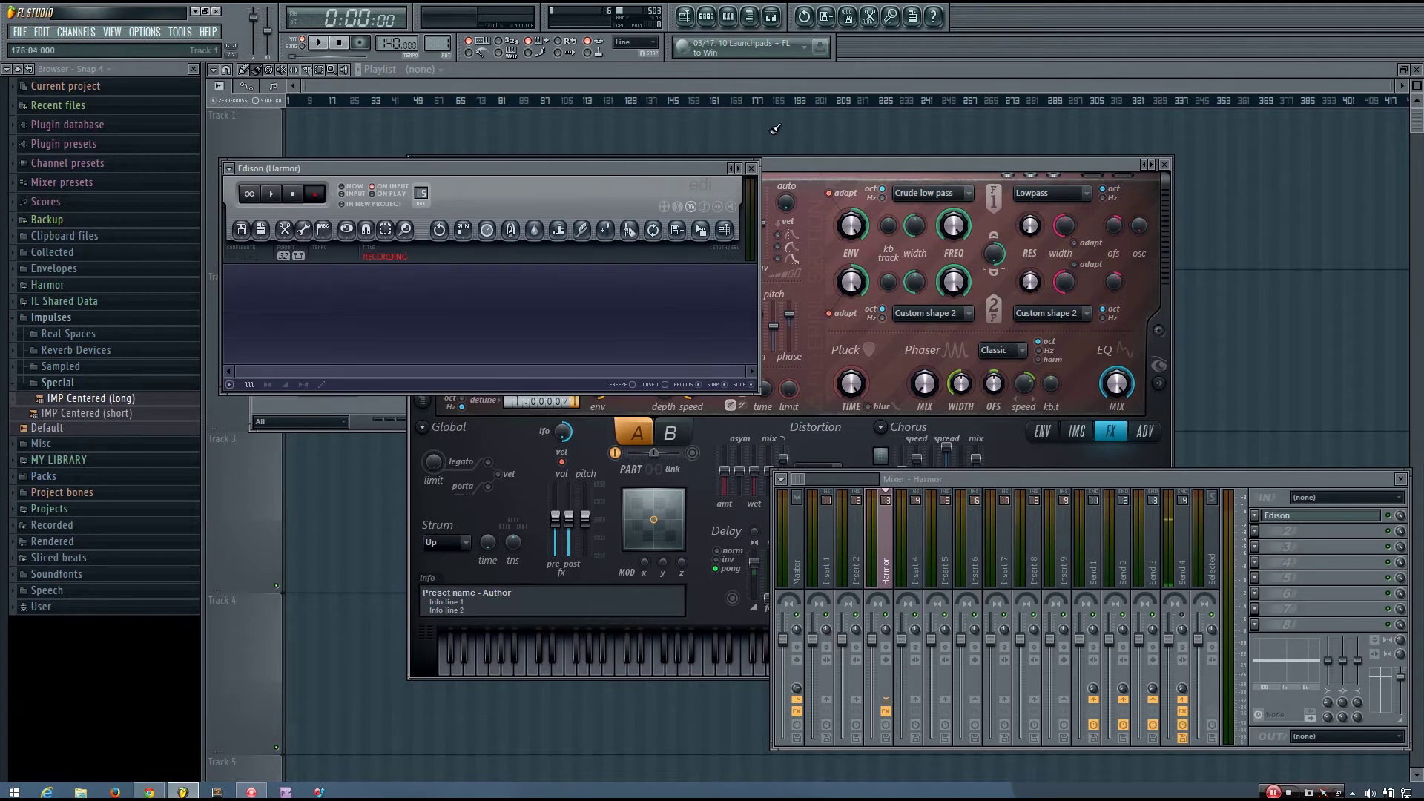
# - Stop Edison's recording of the Harmor note at 3.763 seconds and drag the sample out
pyautogui.moveTo(824, 169); pyautogui.dragTo(928, 169)
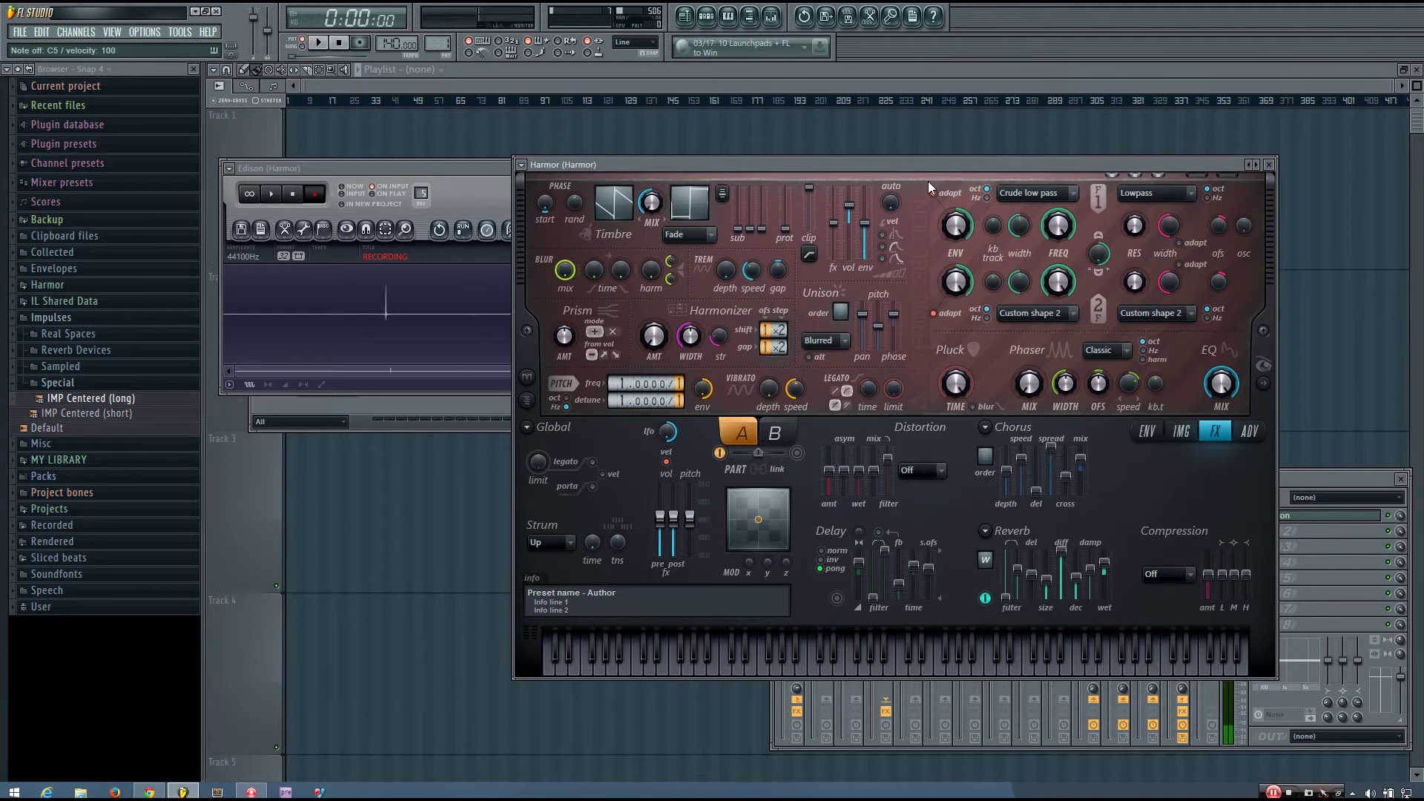
pyautogui.click(460, 168)
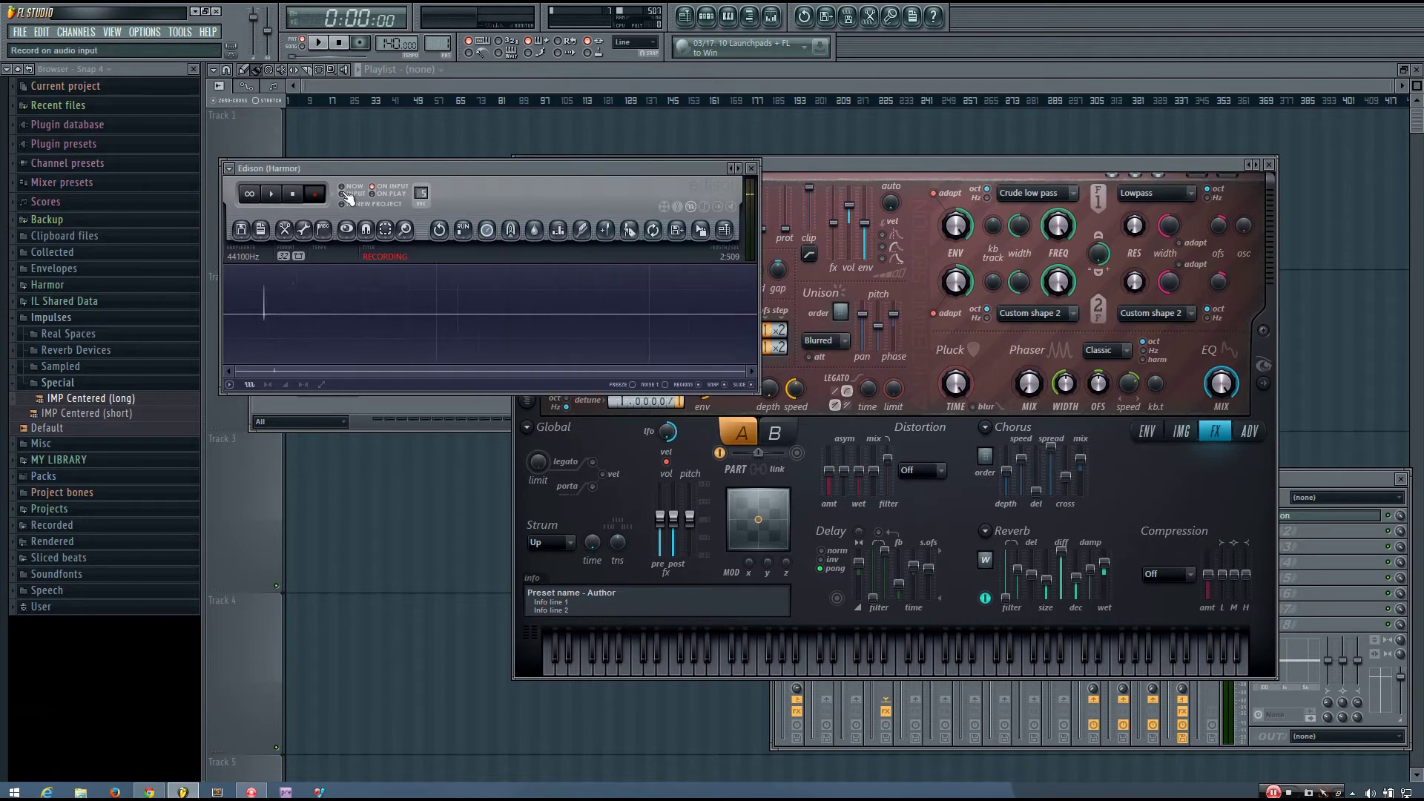
pyautogui.click(296, 195)
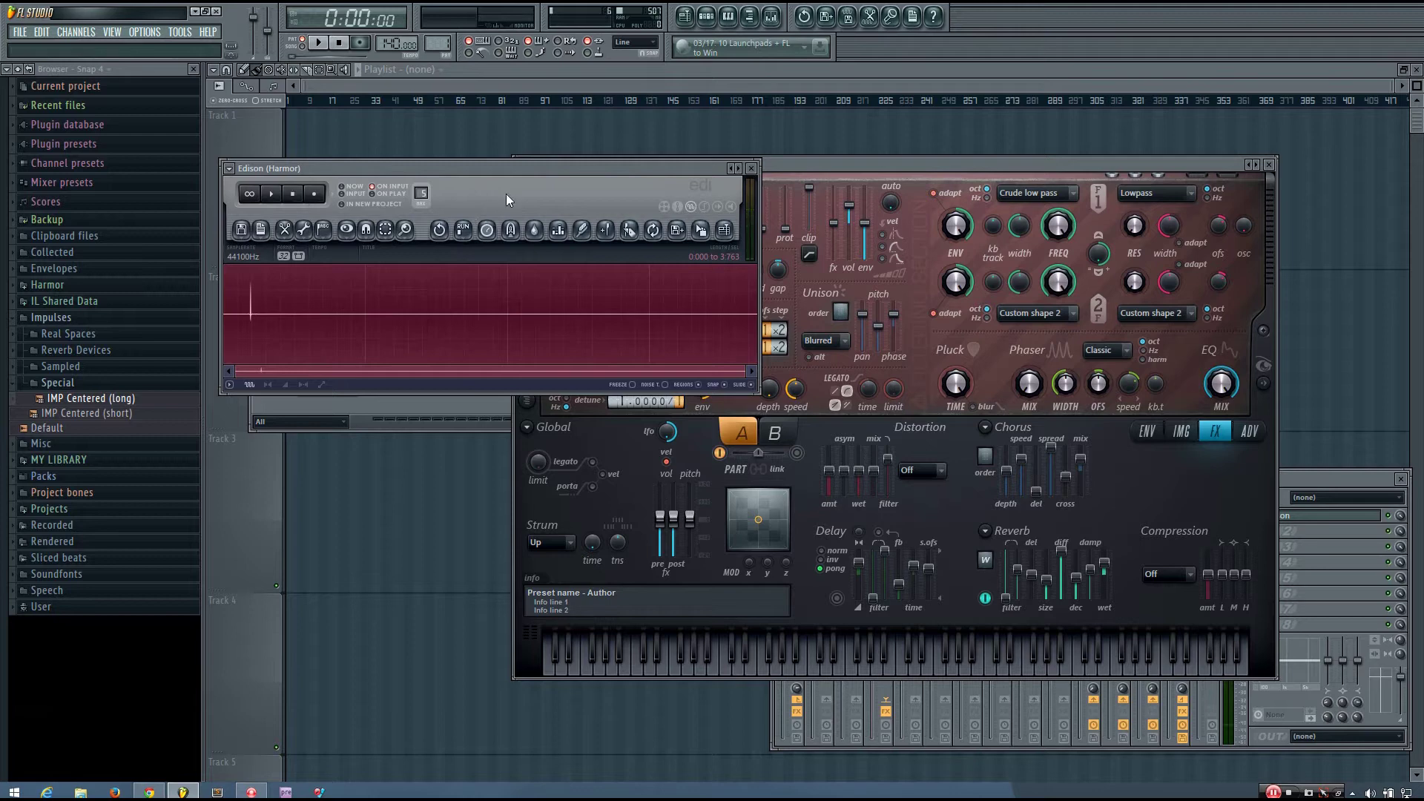
pyautogui.moveTo(510, 168); pyautogui.dragTo(720, 414)
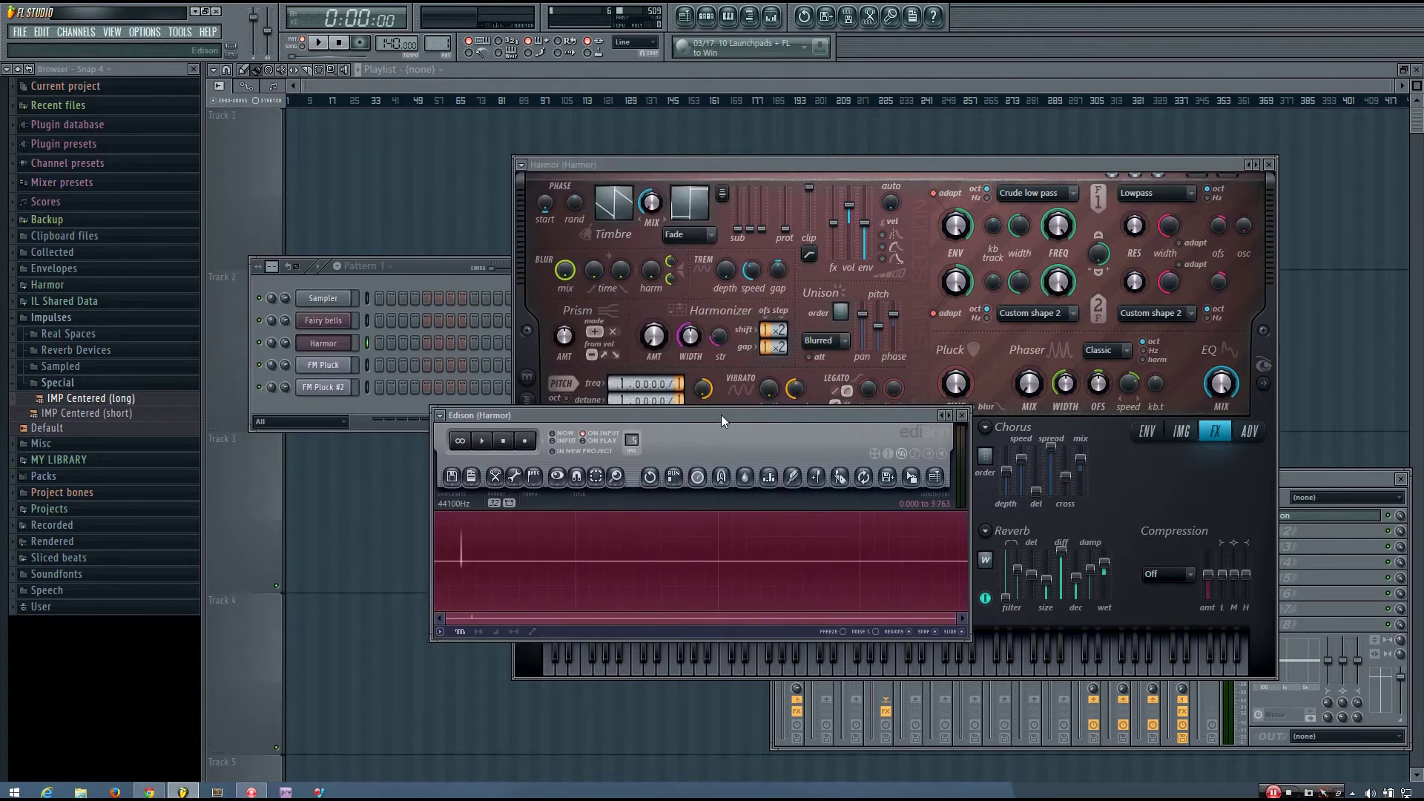
pyautogui.moveTo(914, 476); pyautogui.dragTo(367, 384)
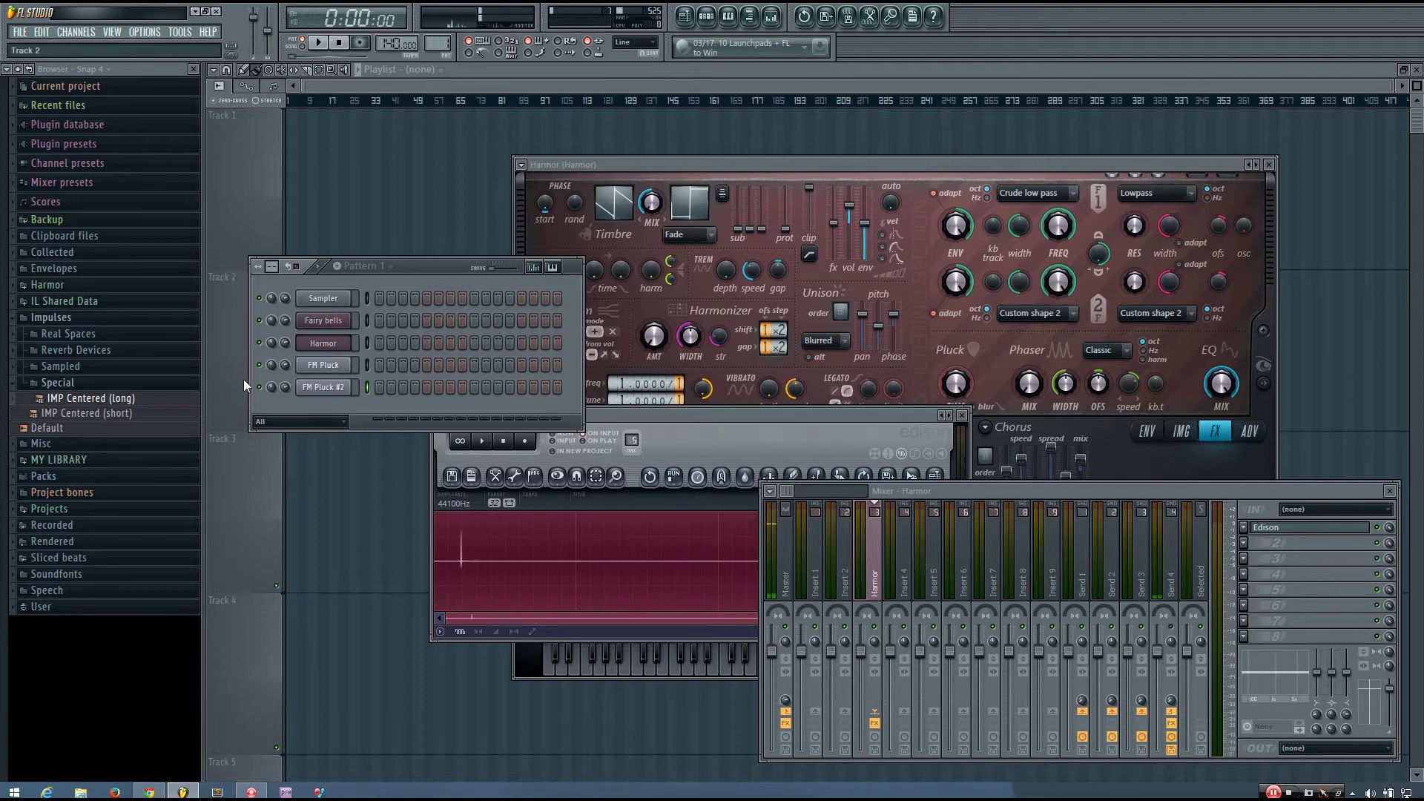
# - Link the FM Pluck #2 channel to mixer Insert 6
pyautogui.click(327, 387)
pyautogui.moveTo(1061, 495); pyautogui.dragTo(1035, 487)
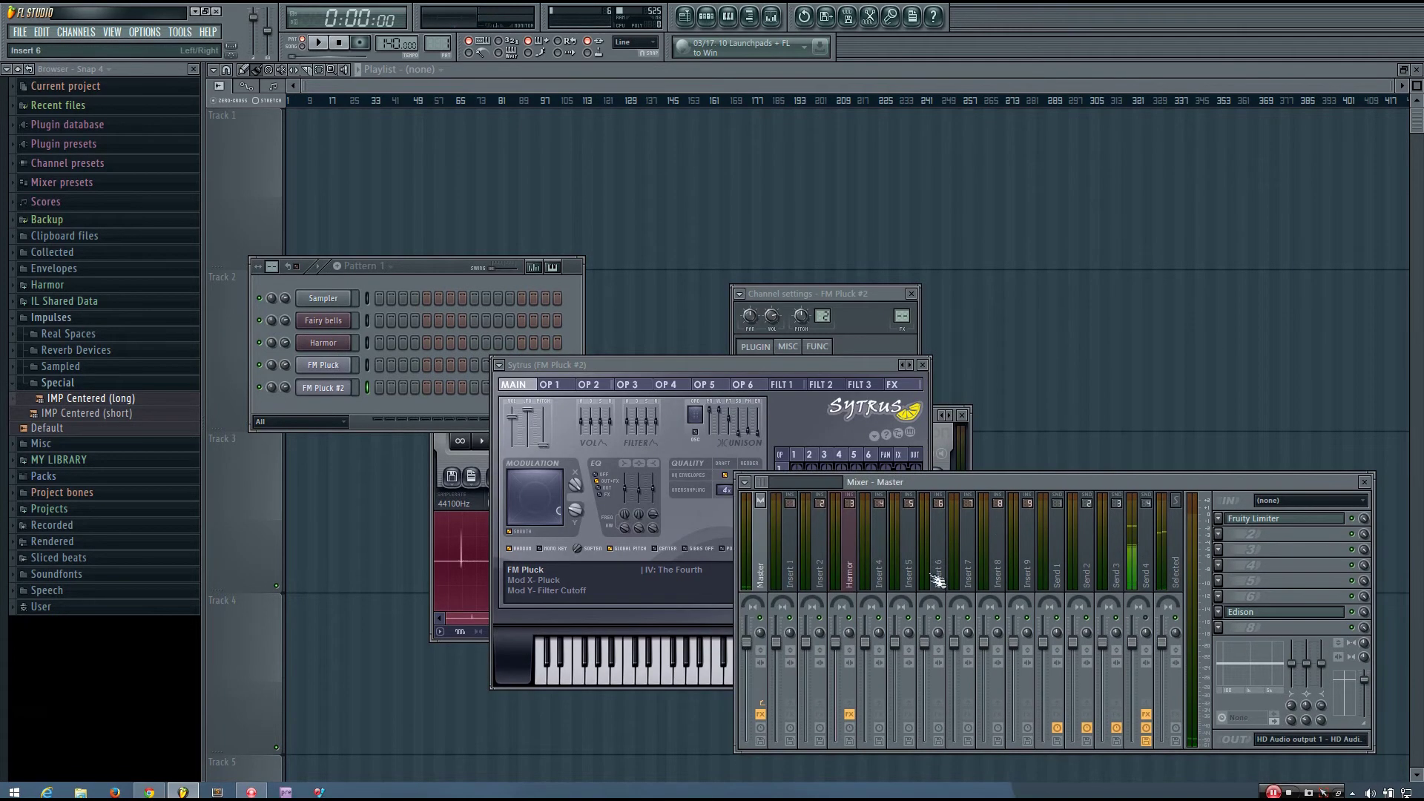
pyautogui.click(938, 493)
pyautogui.click(1116, 556)
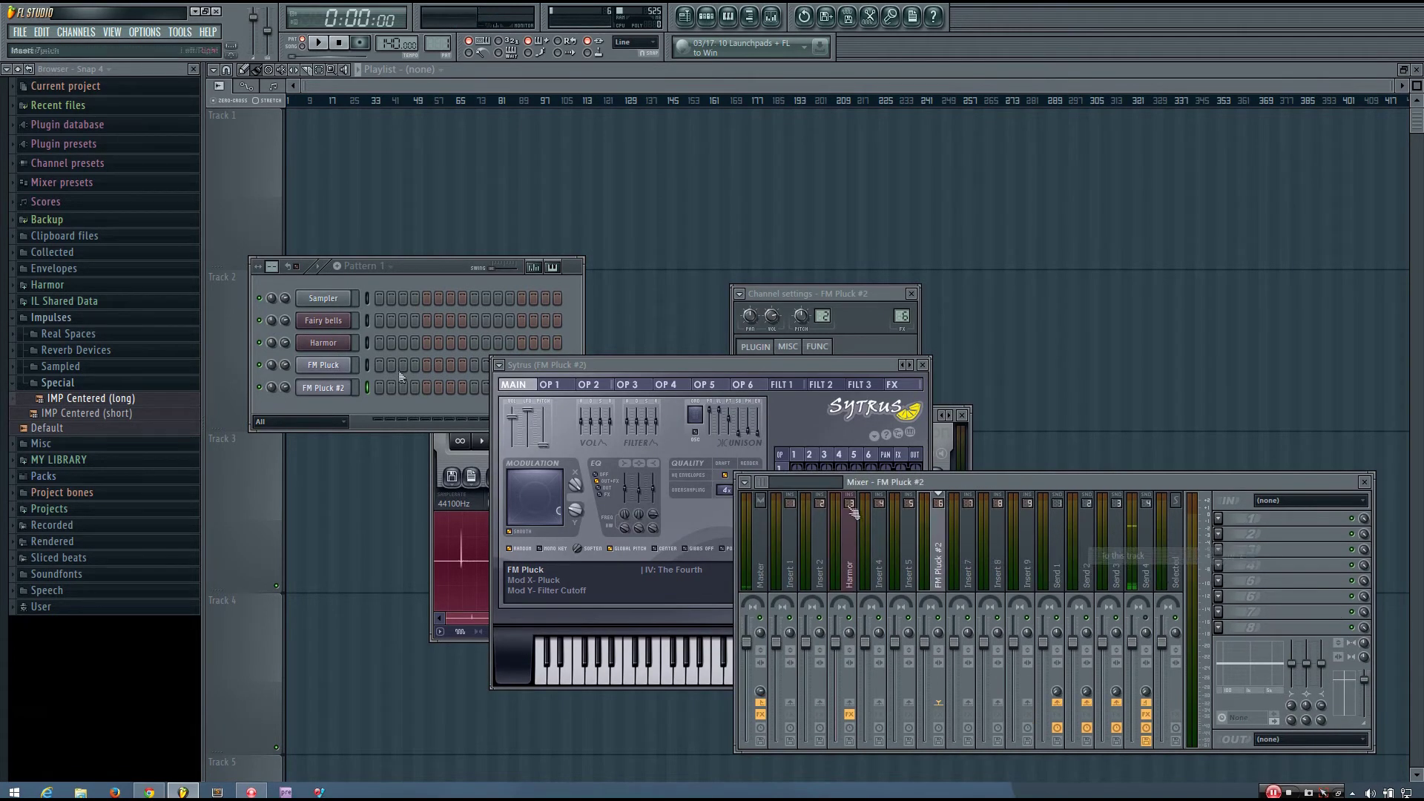
# - Toggle the built-in delay on the FM Pluck #2 Sytrus effects page, preview a note, and close it
pyautogui.click(343, 388)
pyautogui.click(343, 387)
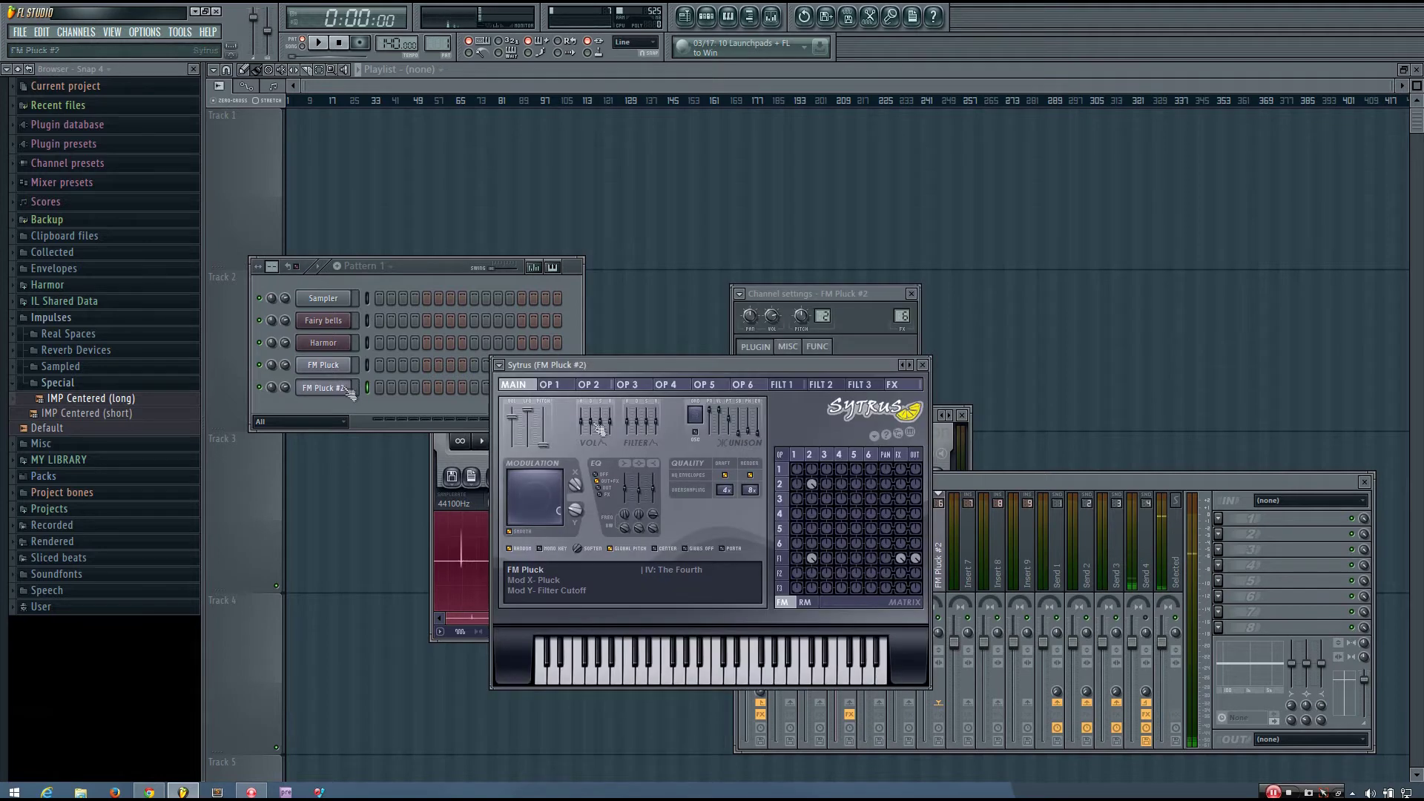
pyautogui.click(908, 389)
pyautogui.click(662, 414)
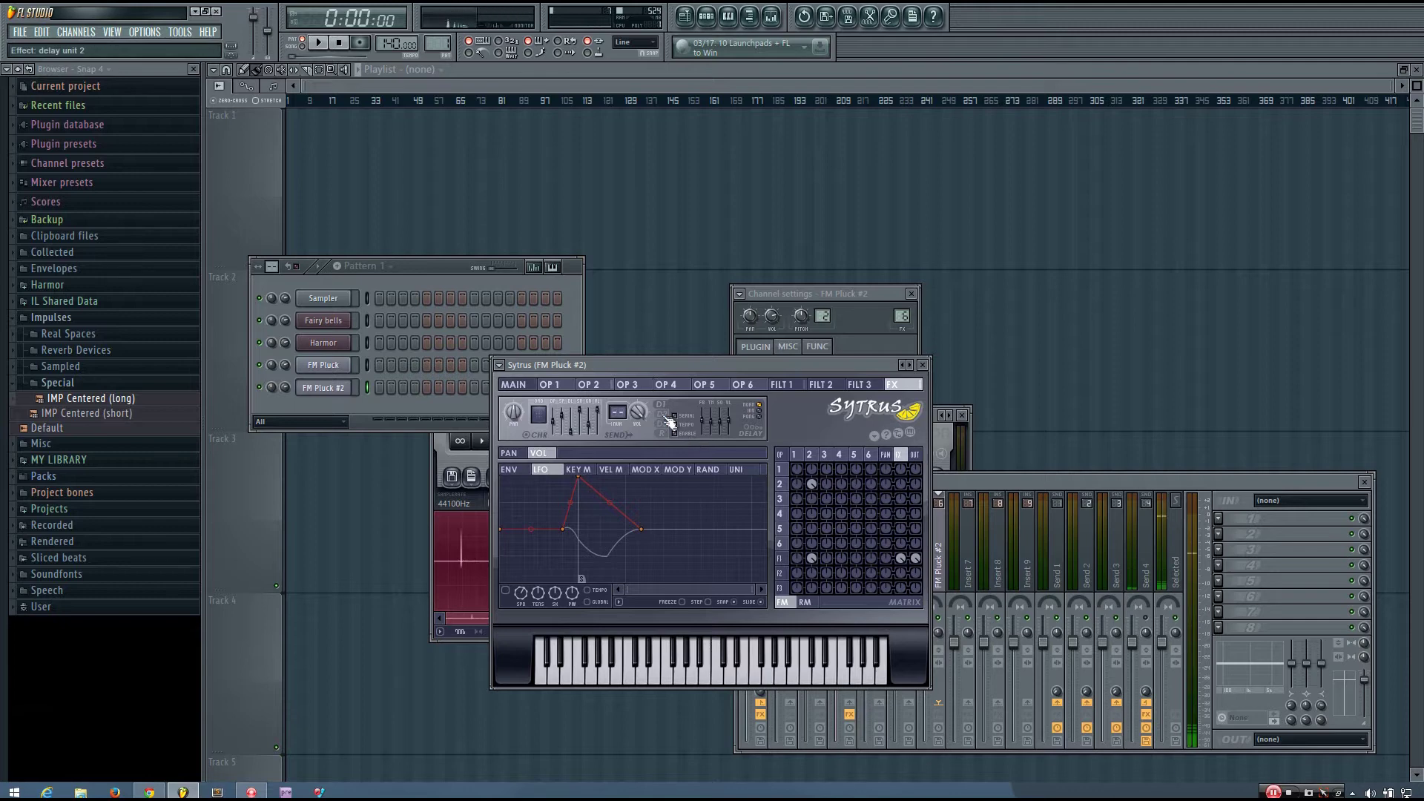
pyautogui.click(716, 668)
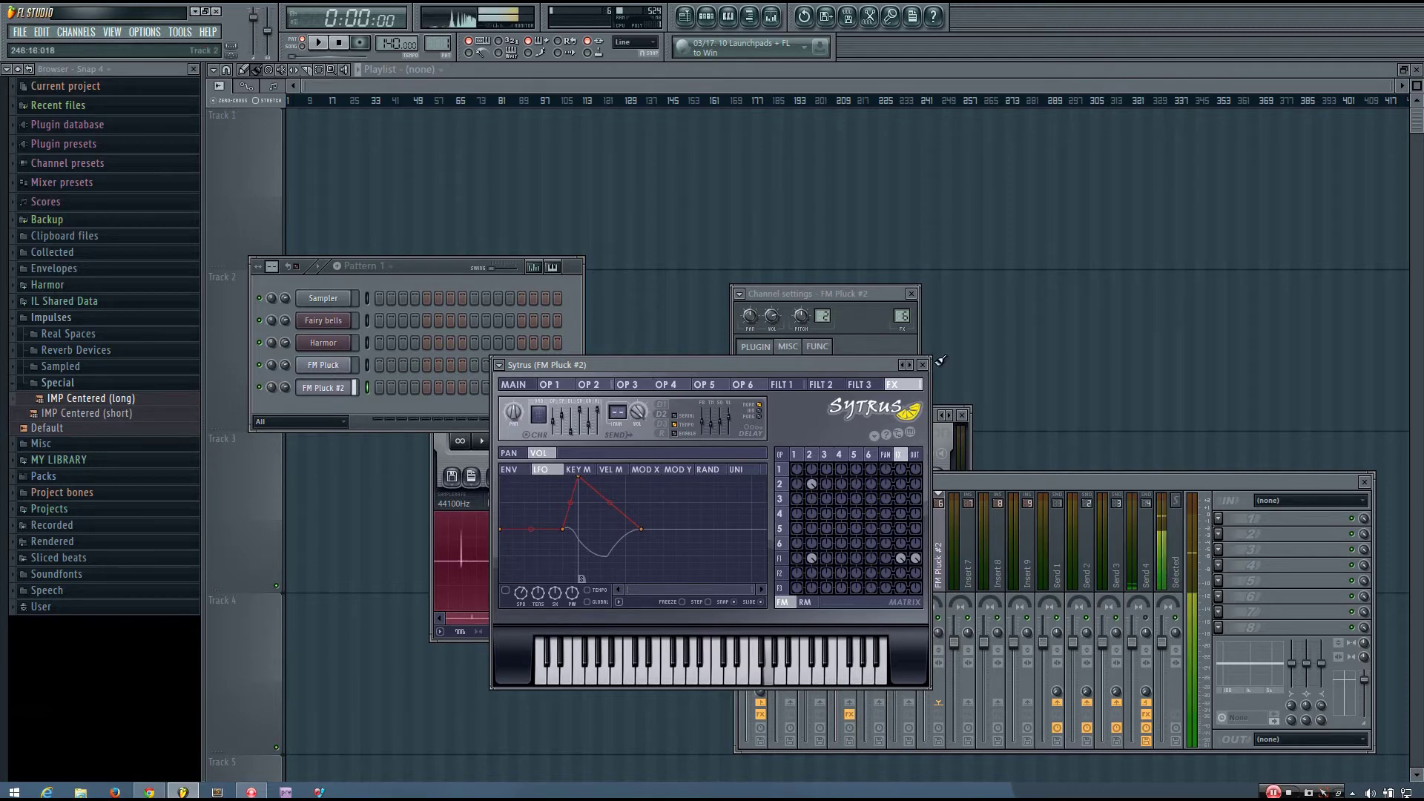
pyautogui.click(923, 366)
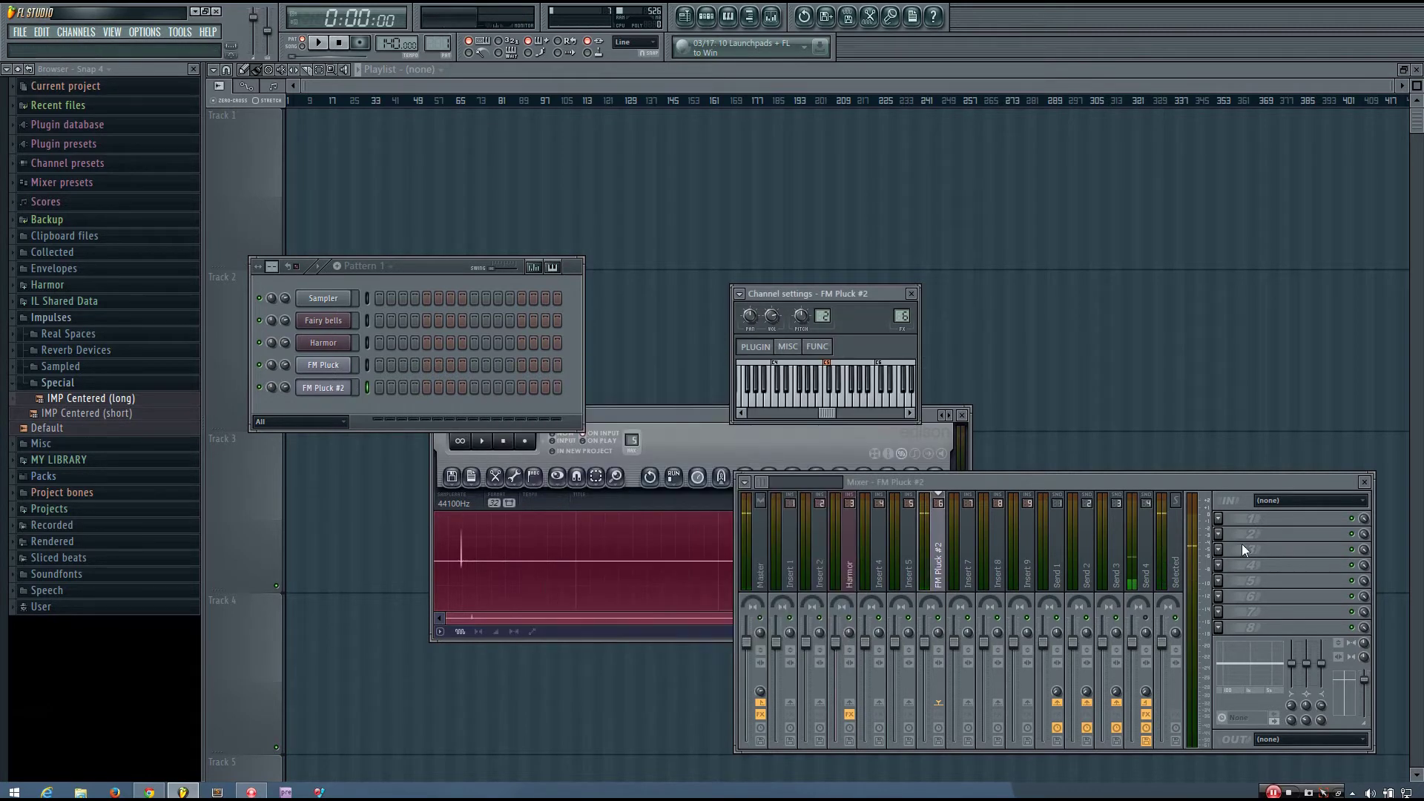
# - Add Fruity Convolver to the FM Pluck #2 insert and drop the Edison recording in as its impulse
pyautogui.click(1218, 534)
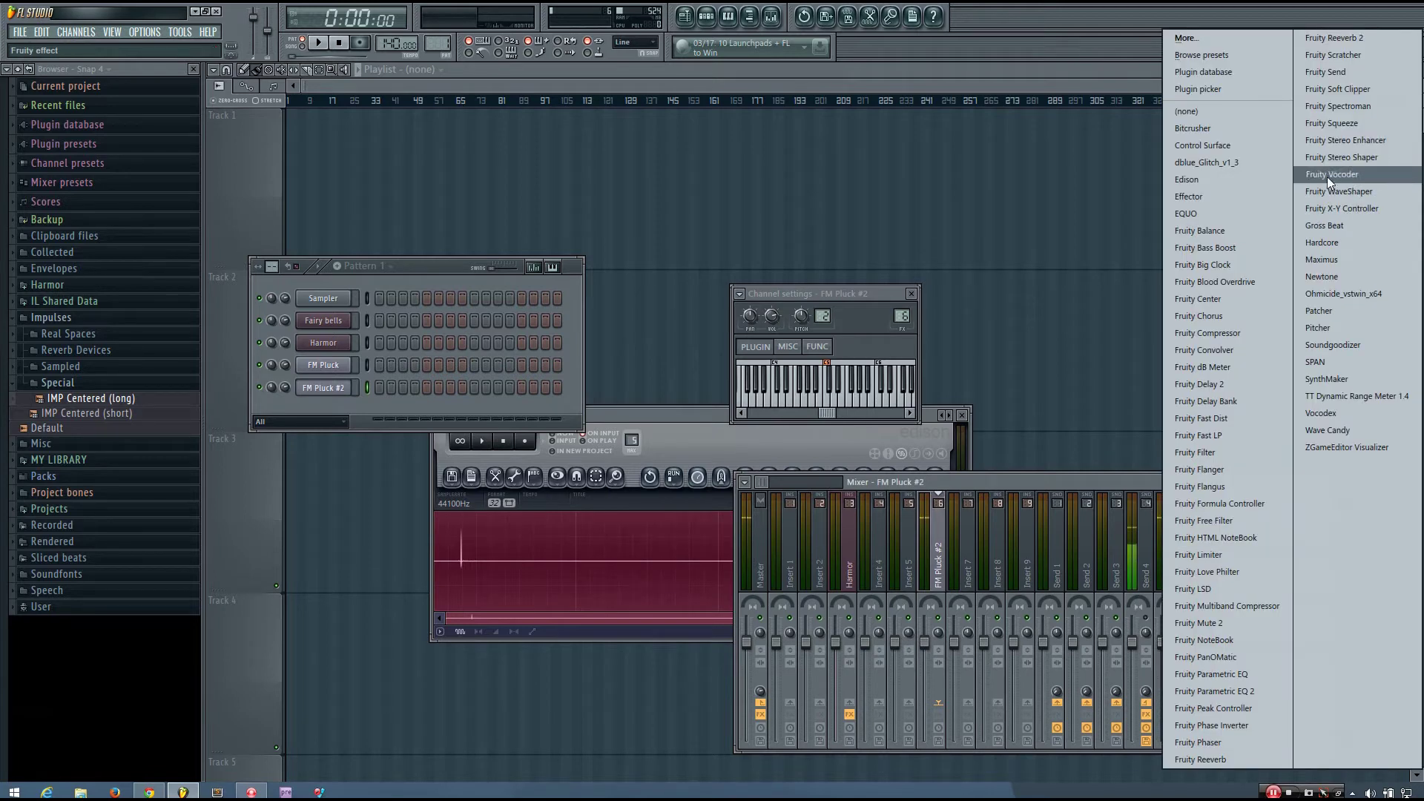
pyautogui.click(1230, 349)
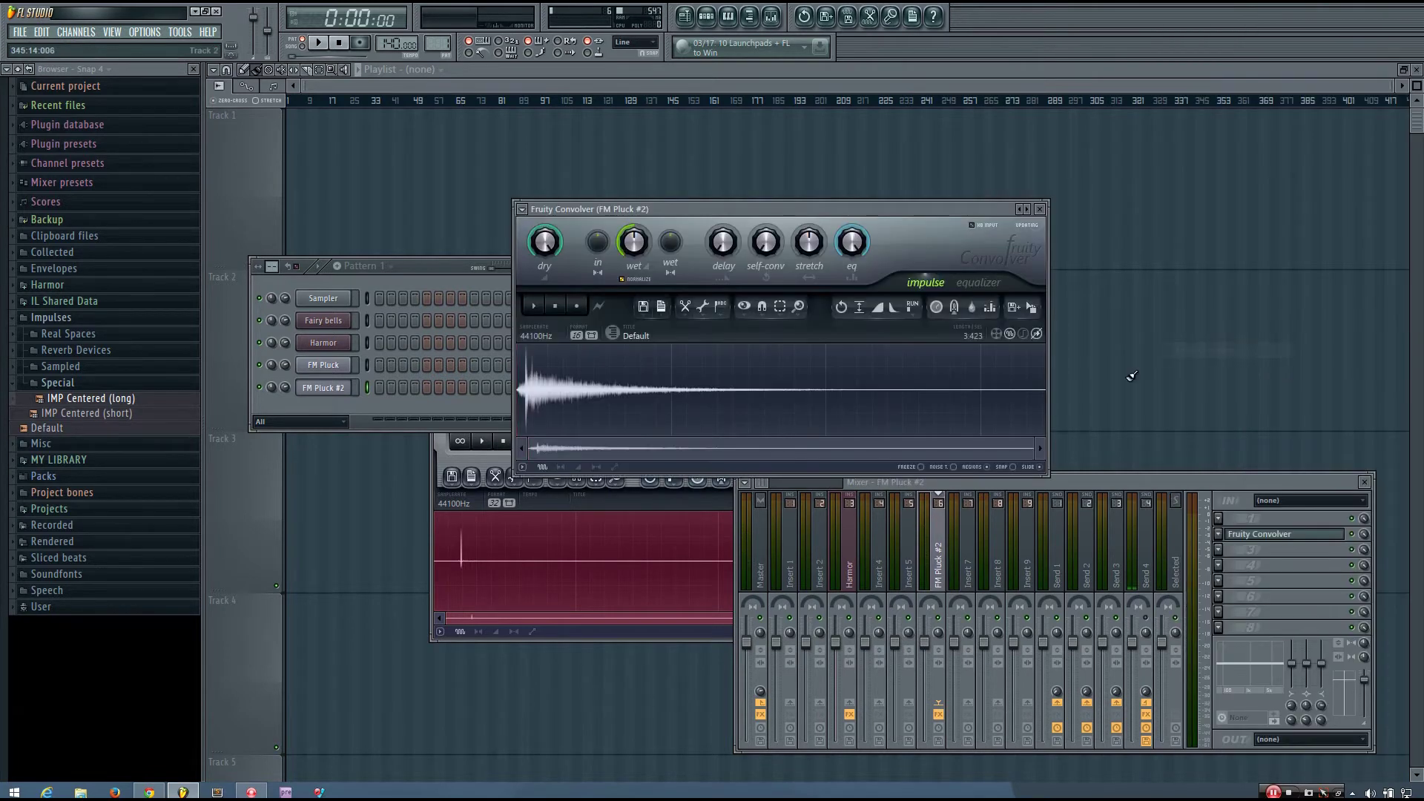
pyautogui.click(433, 470)
pyautogui.moveTo(713, 415); pyautogui.dragTo(687, 457)
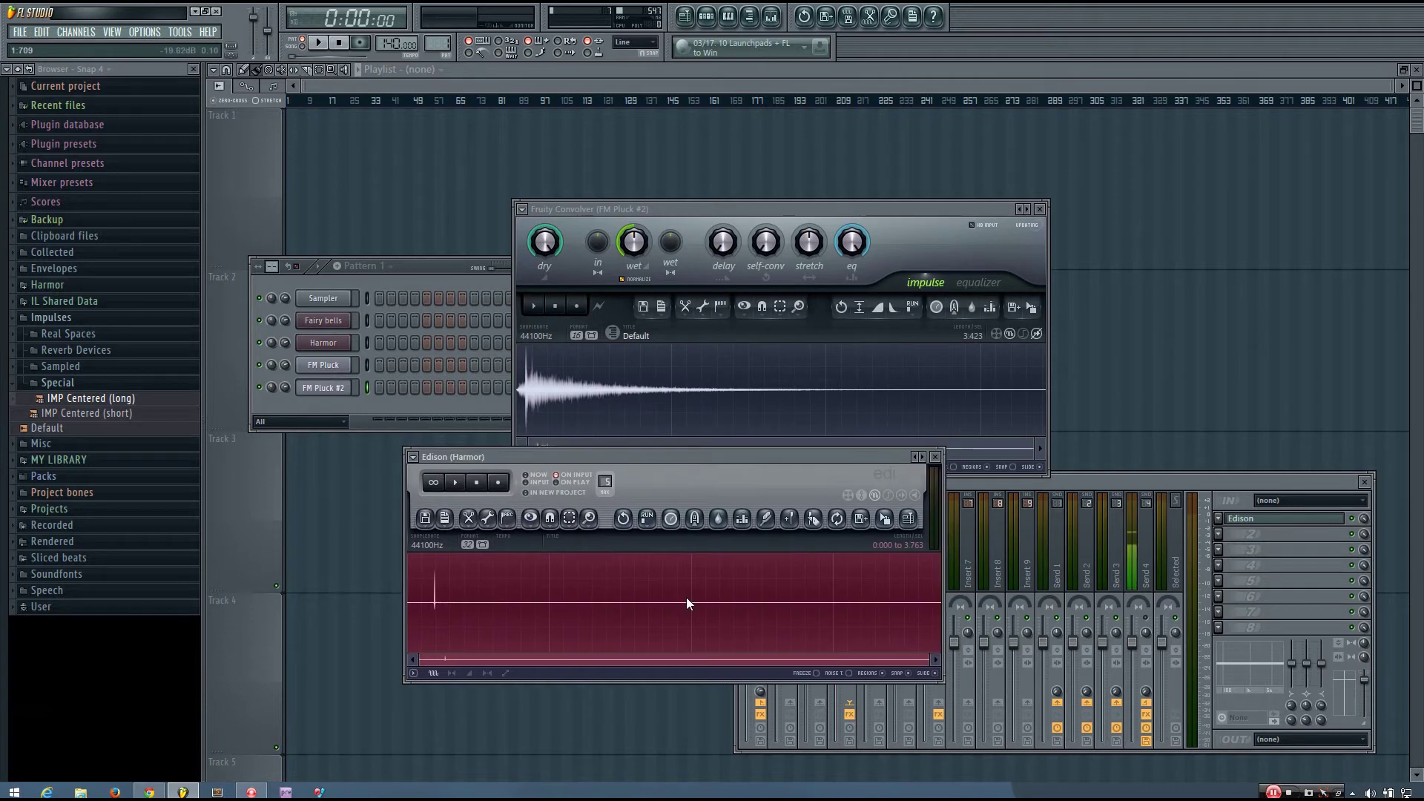
pyautogui.moveTo(884, 517); pyautogui.dragTo(581, 391)
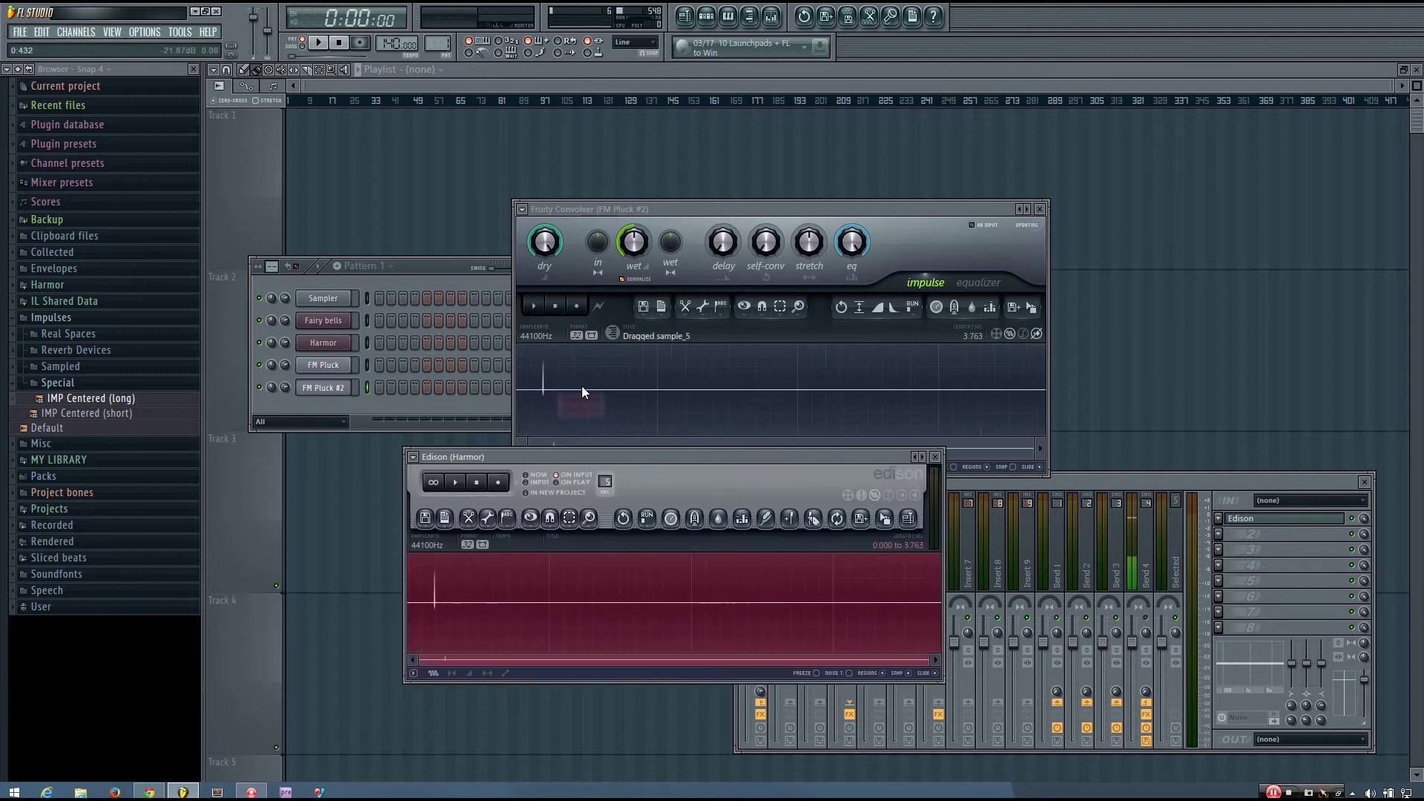
pyautogui.moveTo(832, 210); pyautogui.dragTo(869, 199)
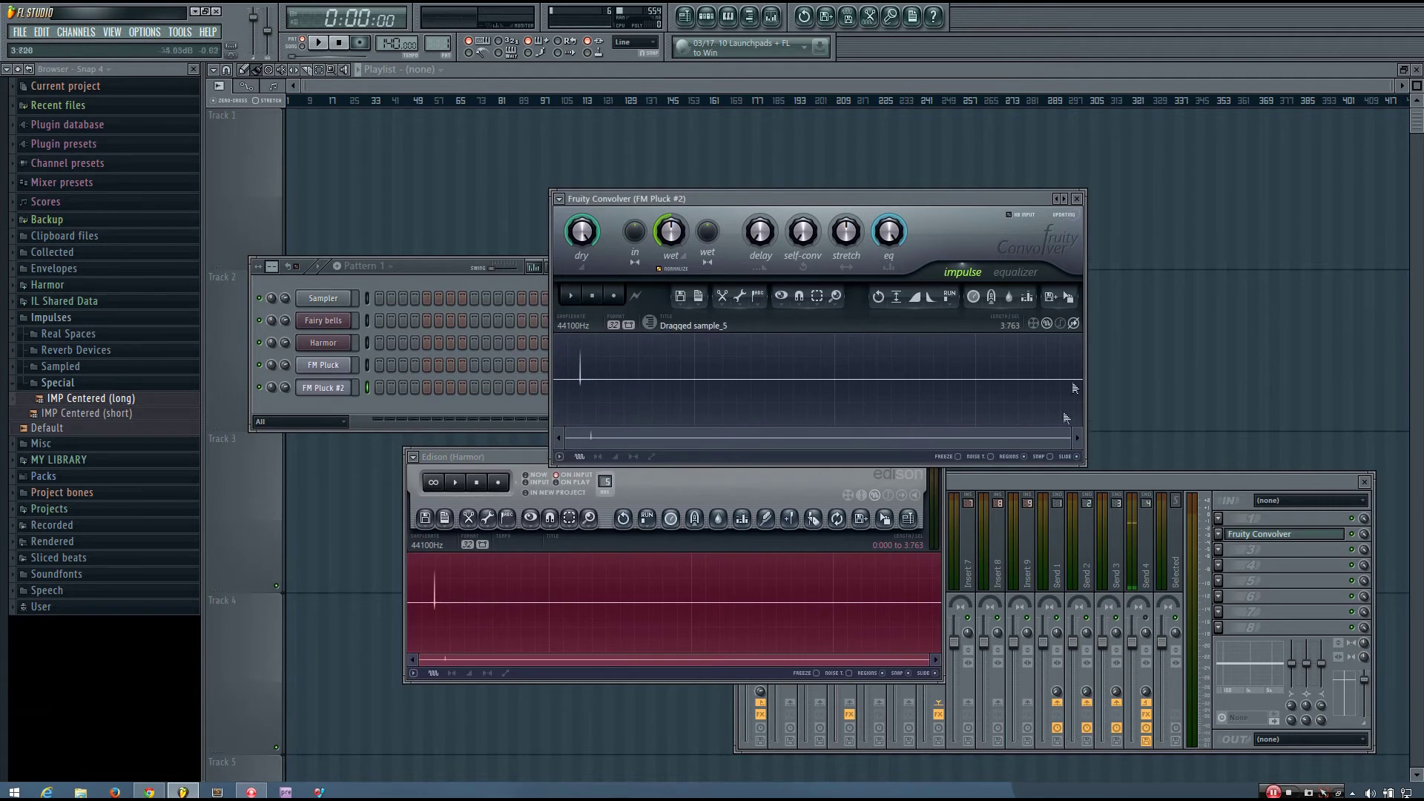
# - Zoom into the impulse start and select the silent lead-in up to the reverb spike
pyautogui.moveTo(1072, 437); pyautogui.dragTo(674, 441)
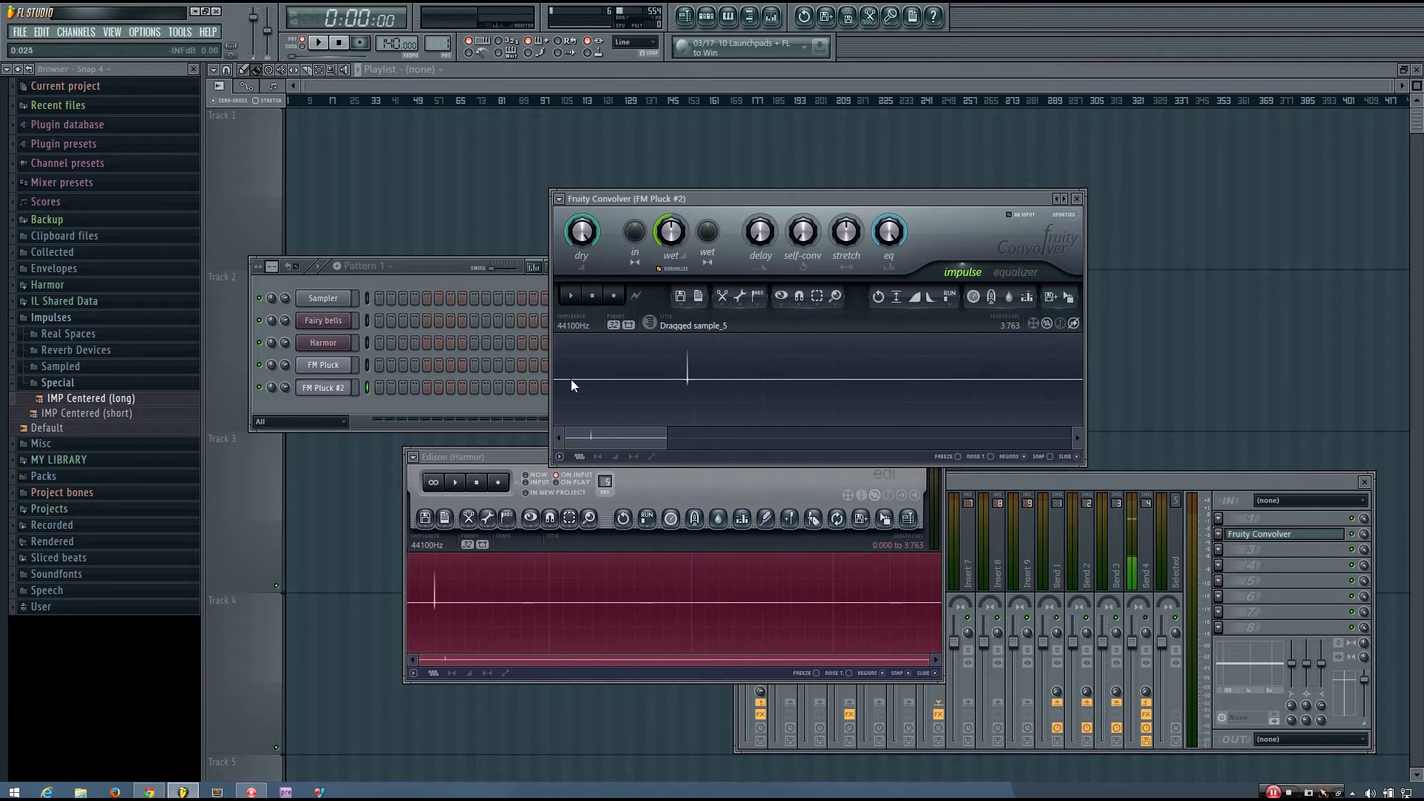
pyautogui.moveTo(560, 386); pyautogui.dragTo(674, 393)
pyautogui.doubleClick(674, 387)
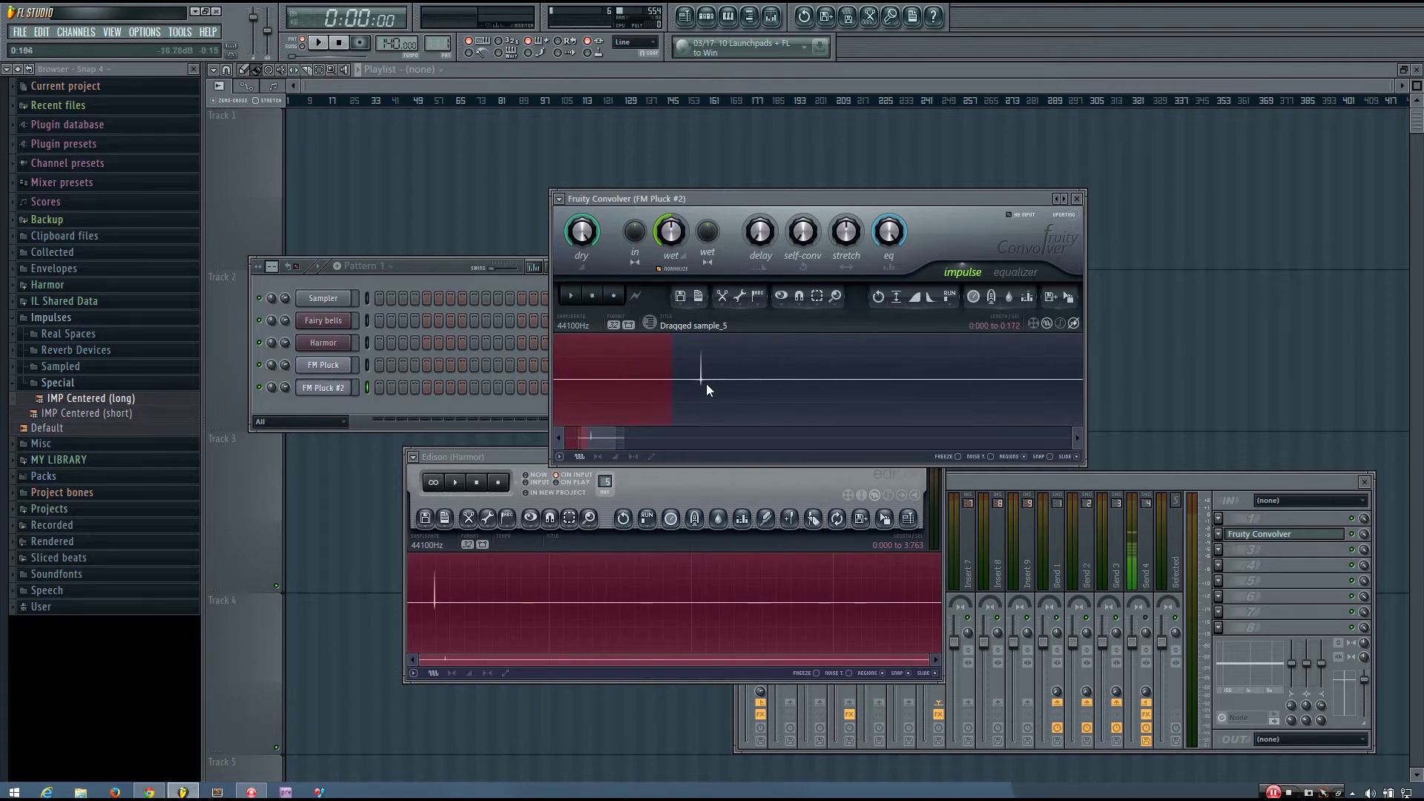
pyautogui.moveTo(653, 375)
pyautogui.mouseDown()
pyautogui.moveTo(845, 408)
pyautogui.moveTo(626, 369)
pyautogui.mouseUp()
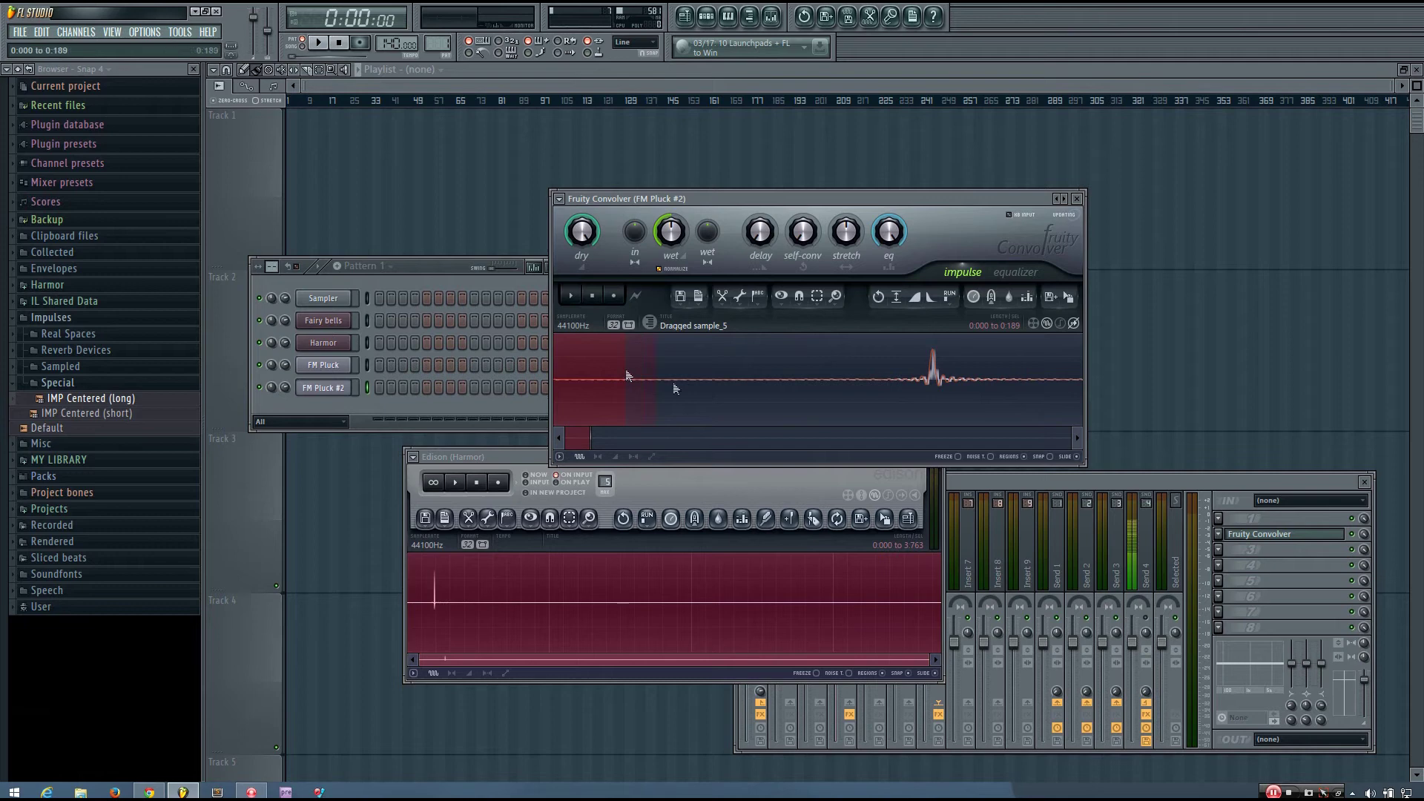
pyautogui.moveTo(882, 414)
pyautogui.mouseDown()
pyautogui.moveTo(877, 393)
pyautogui.moveTo(896, 395)
pyautogui.mouseUp()
pyautogui.moveTo(891, 394); pyautogui.dragTo(576, 402)
pyautogui.moveTo(914, 399); pyautogui.dragTo(904, 400)
# - Enable snap to zero-crossing and extend the lead-in selection to the spike, 0.000 to 0.191
pyautogui.click(798, 296)
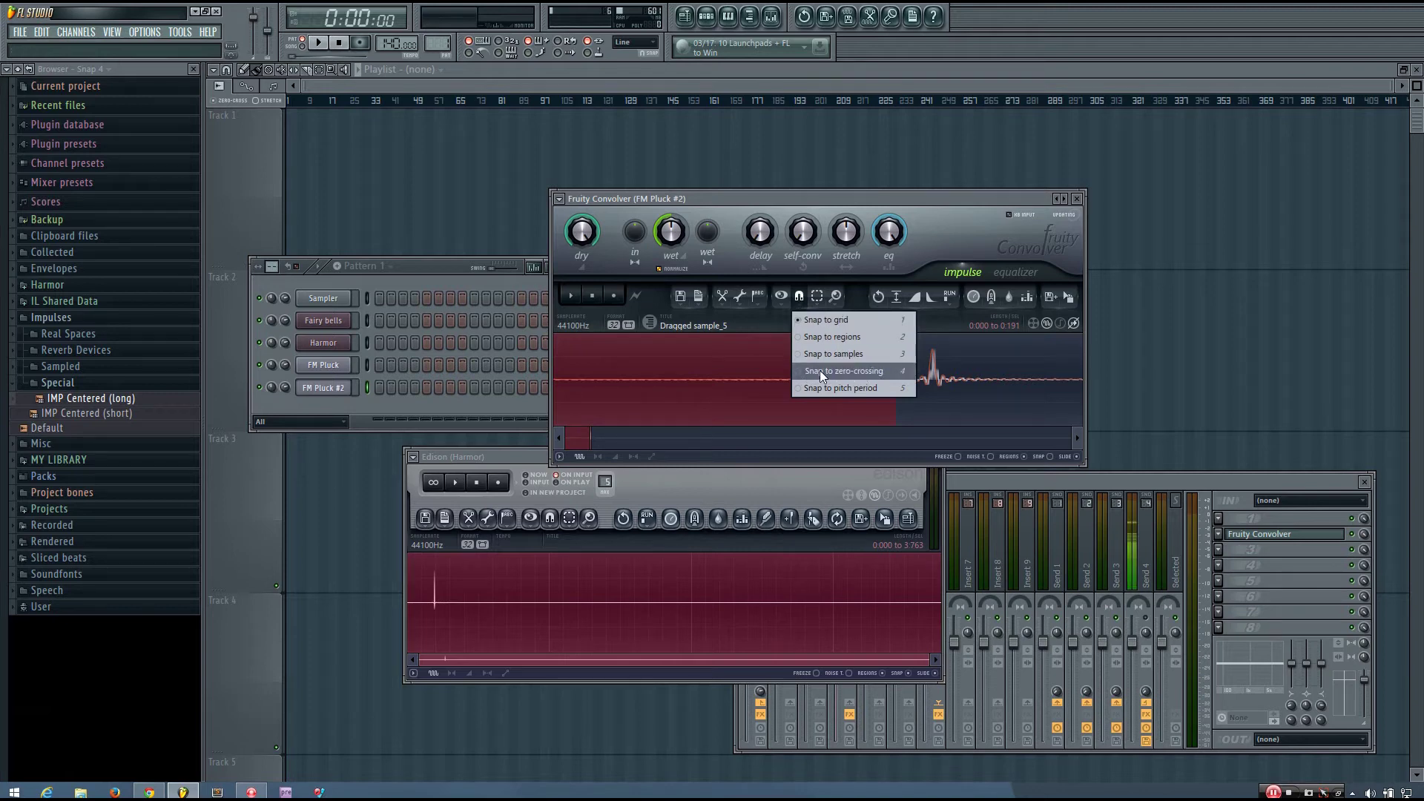
pyautogui.click(820, 371)
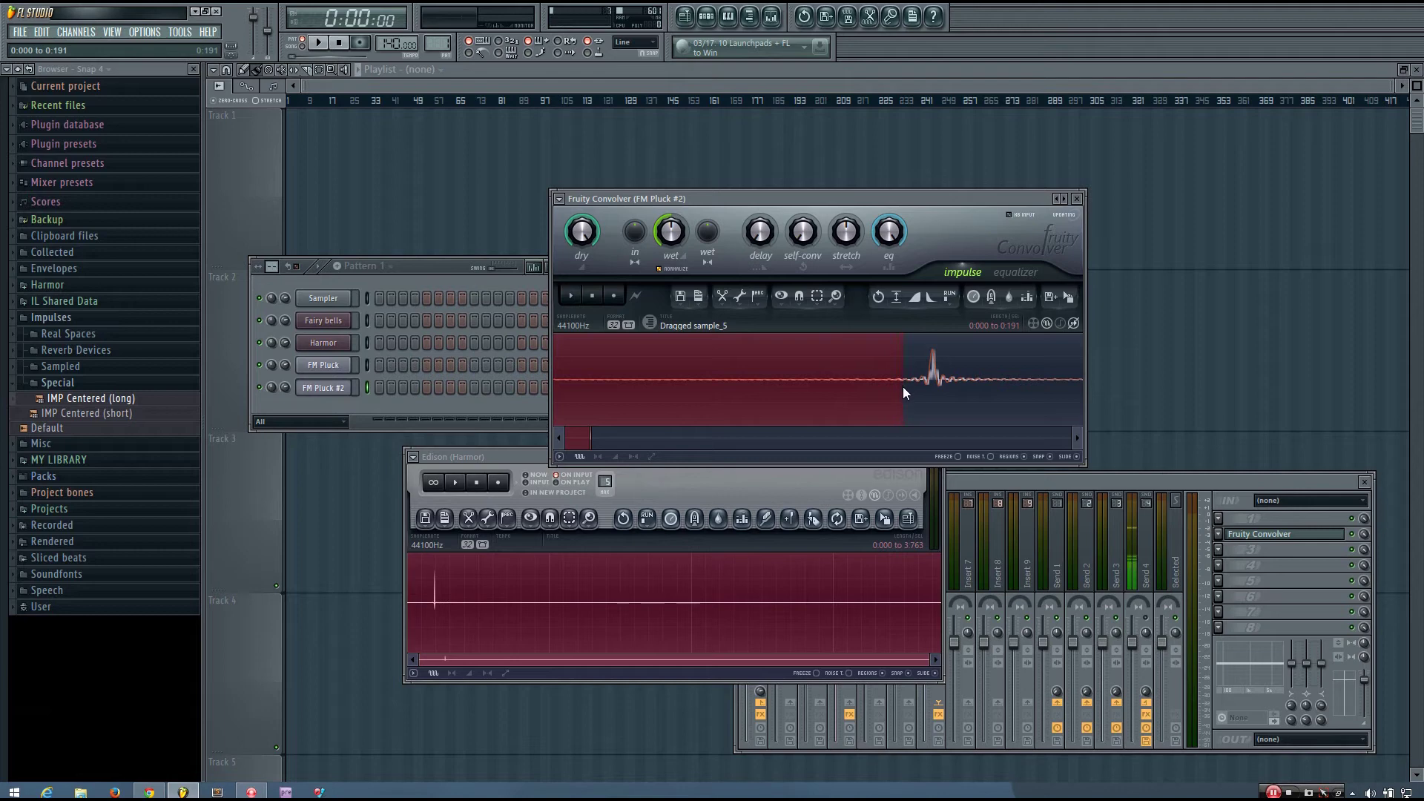
pyautogui.moveTo(897, 385); pyautogui.dragTo(905, 392)
pyautogui.click(721, 297)
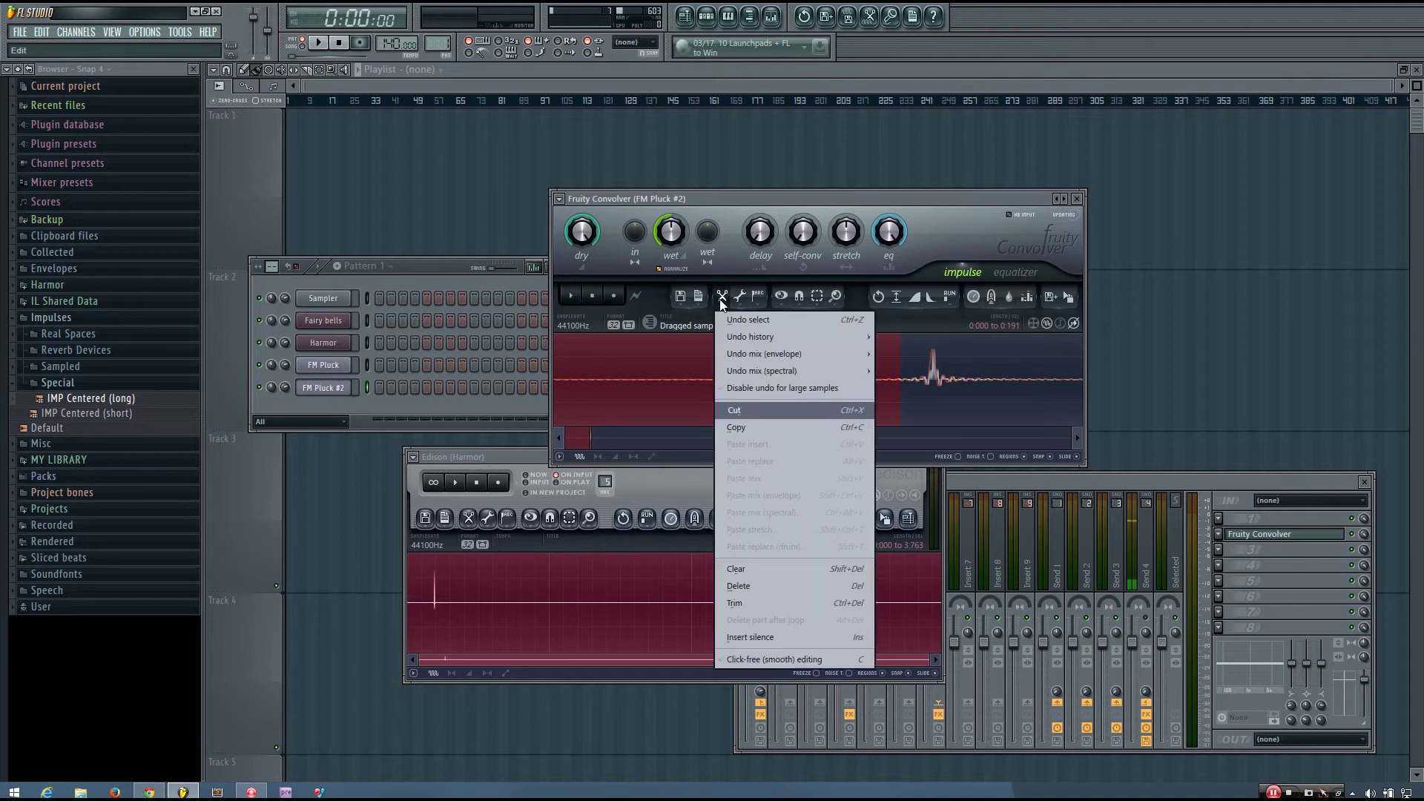
# - Delete the selected lead-in from the impulse, zoom out, and play the trimmed result
pyautogui.click(744, 571)
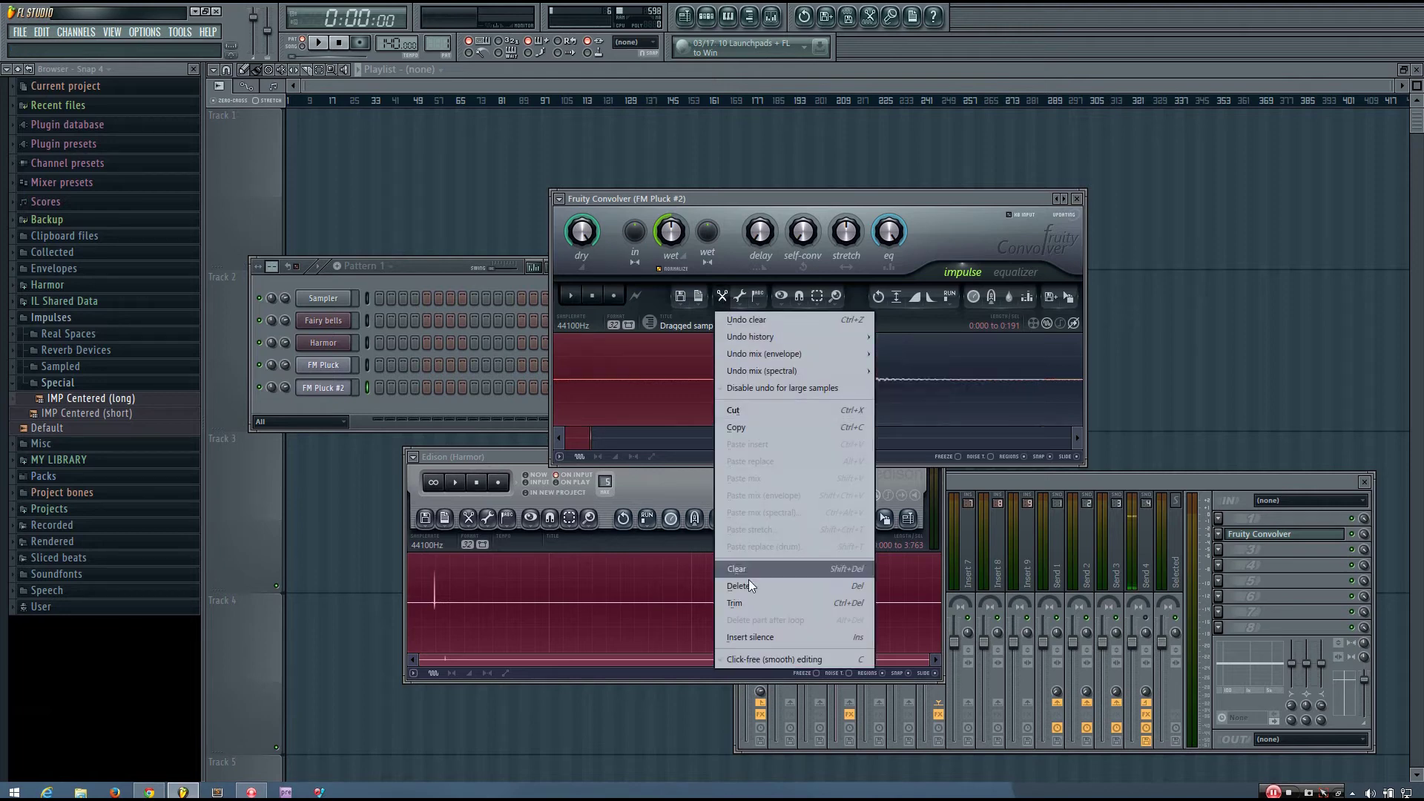
pyautogui.click(749, 588)
pyautogui.scroll(-3, 692, 411)
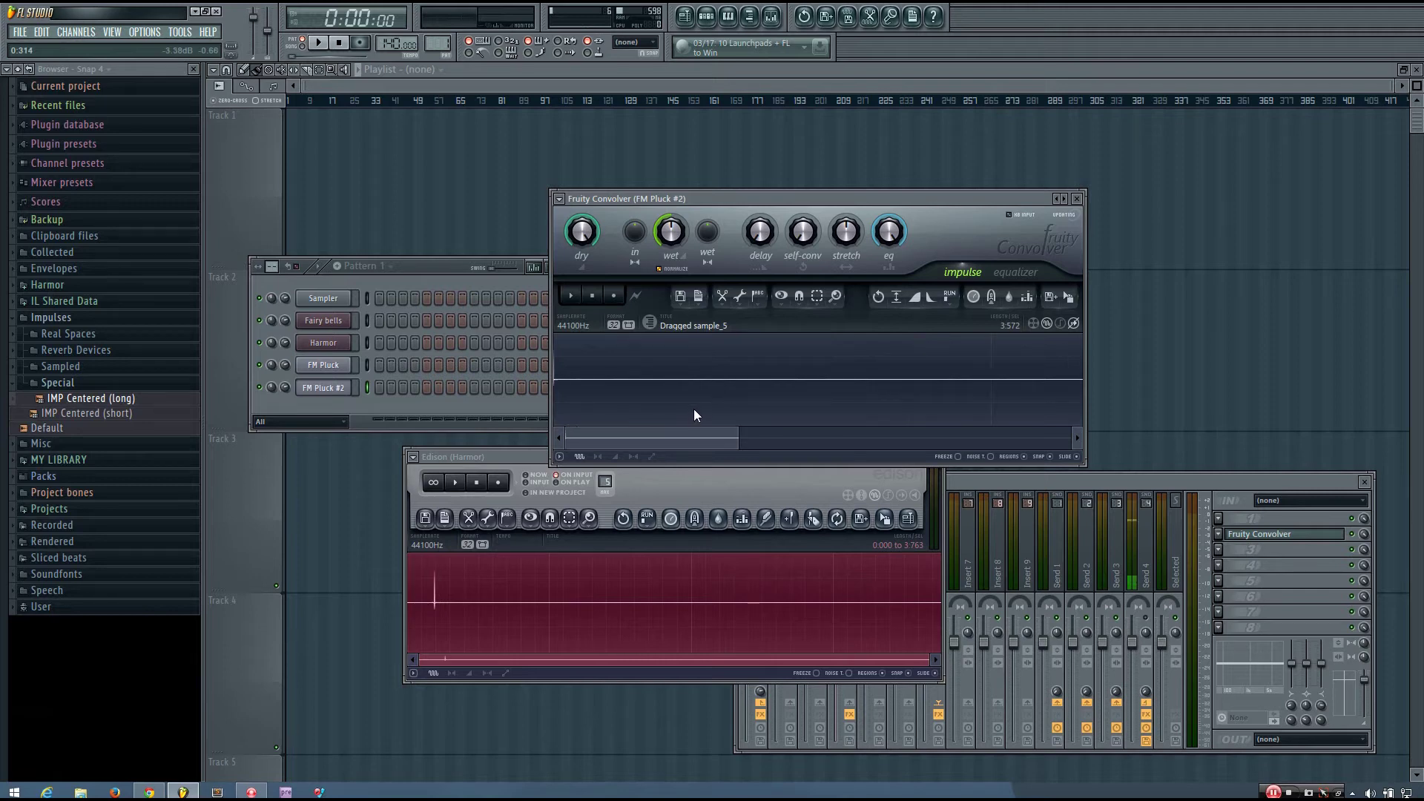
pyautogui.scroll(-2, 688, 418)
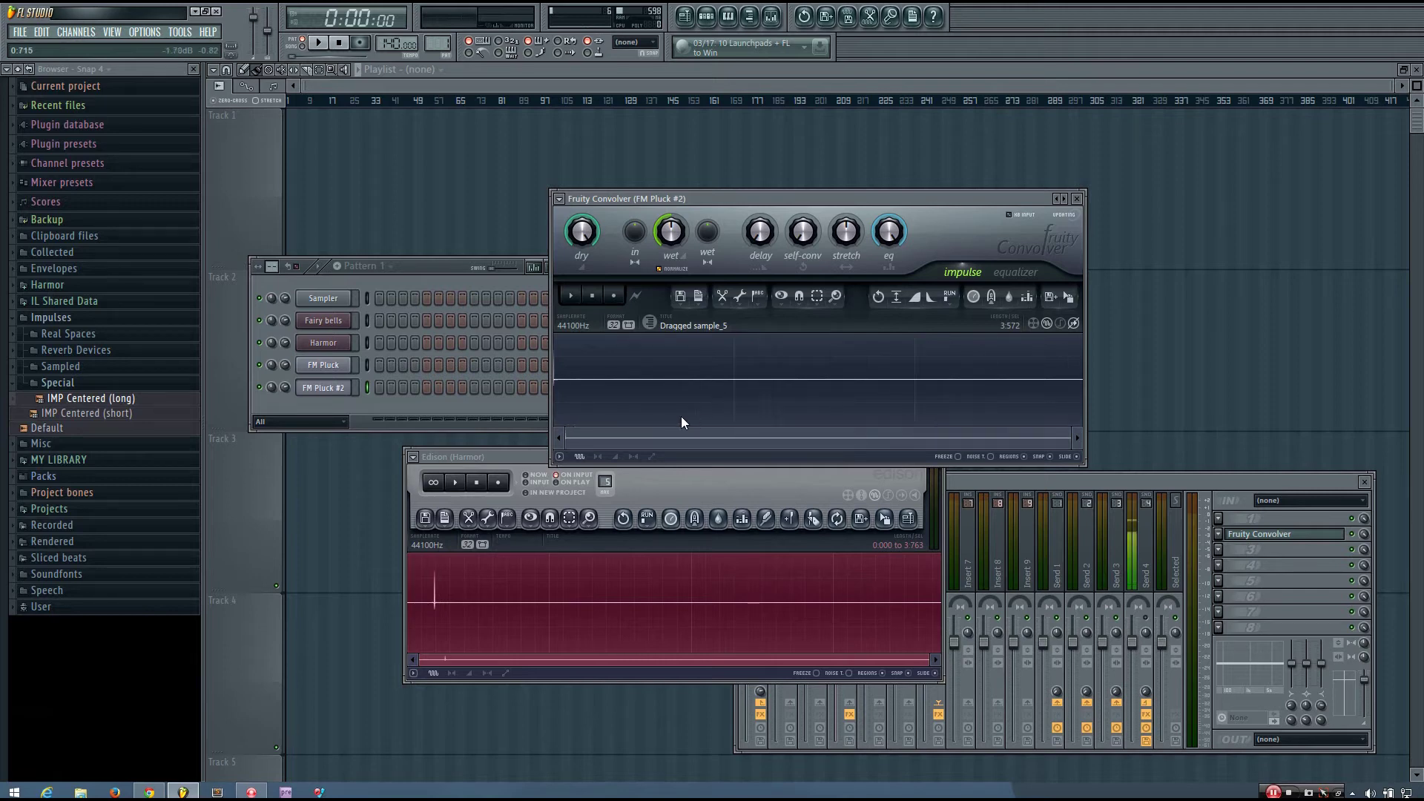
pyautogui.click(572, 297)
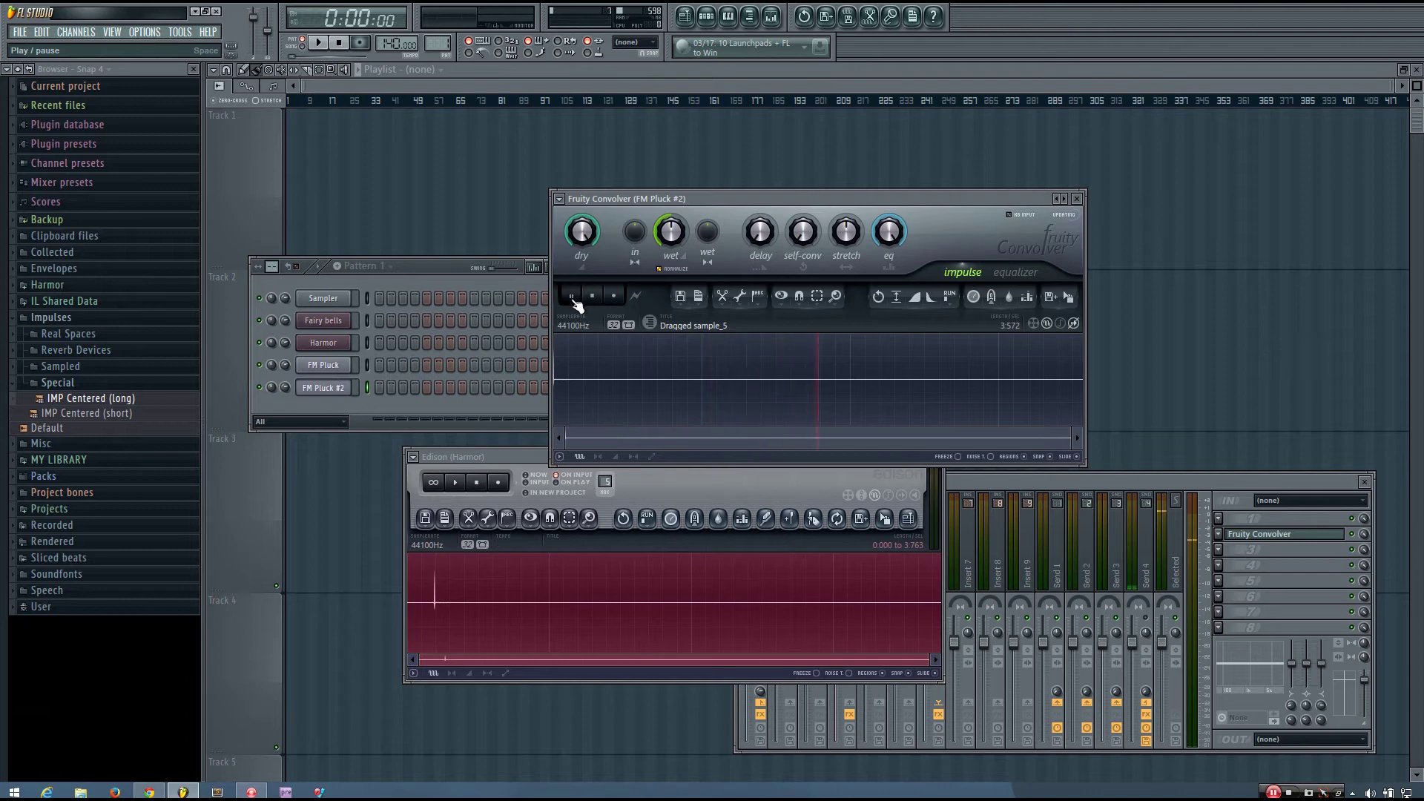
# - Select and delete the silent tail, leaving a 2.061 s impulse
pyautogui.moveTo(858, 376); pyautogui.dragTo(1154, 370)
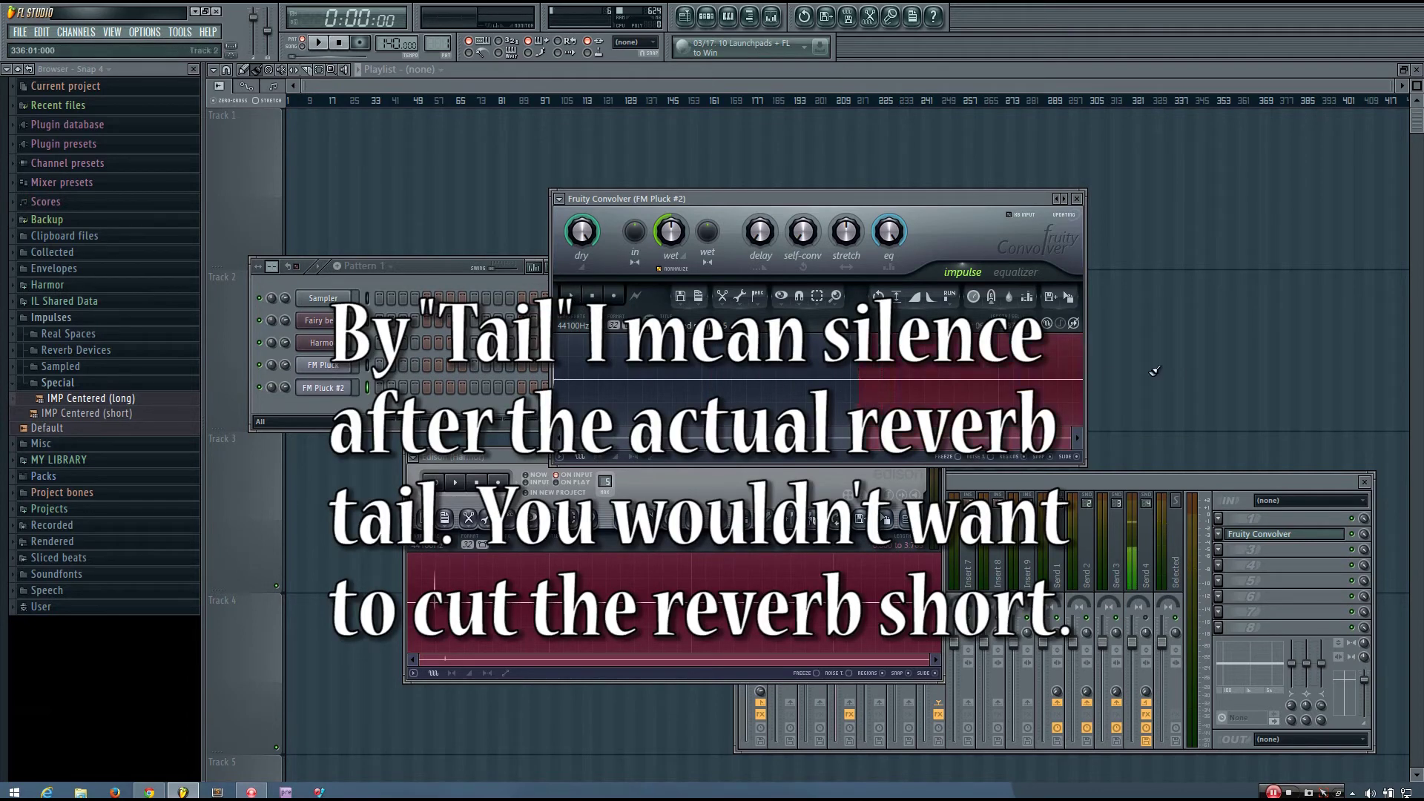
pyautogui.click(721, 296)
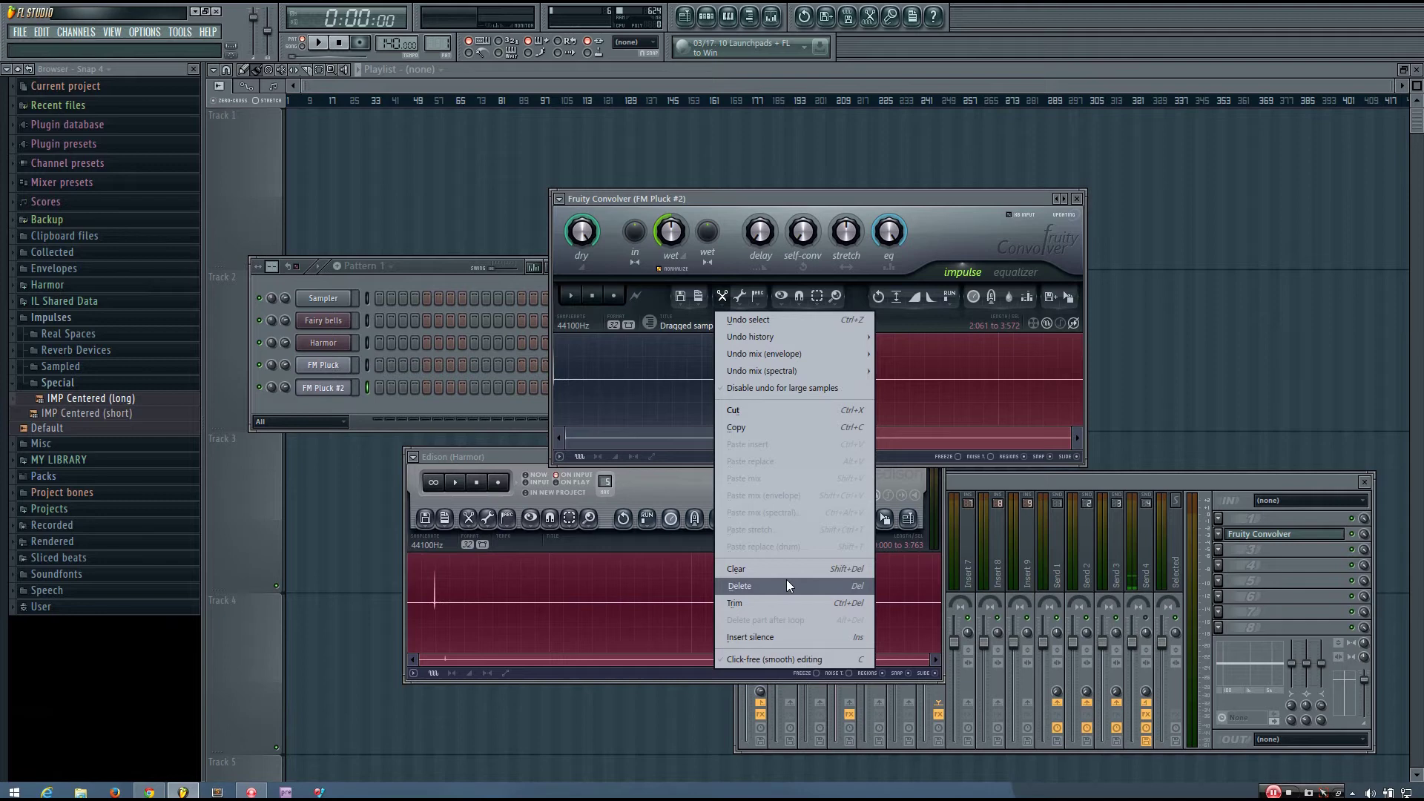
pyautogui.click(786, 580)
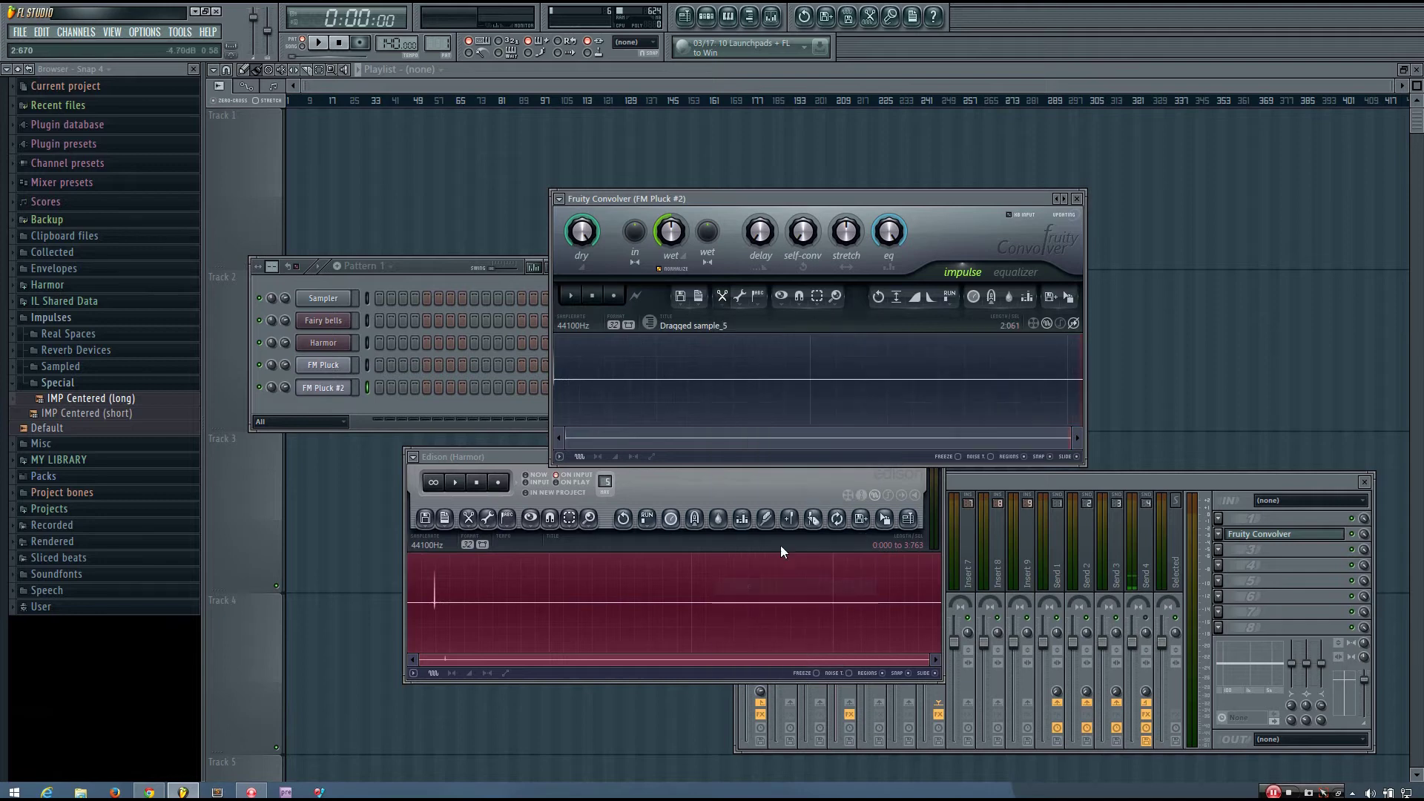
# - Audition the trimmed impulse and lower the Convolver's wet level to about -16.3 dB
pyautogui.click(574, 296)
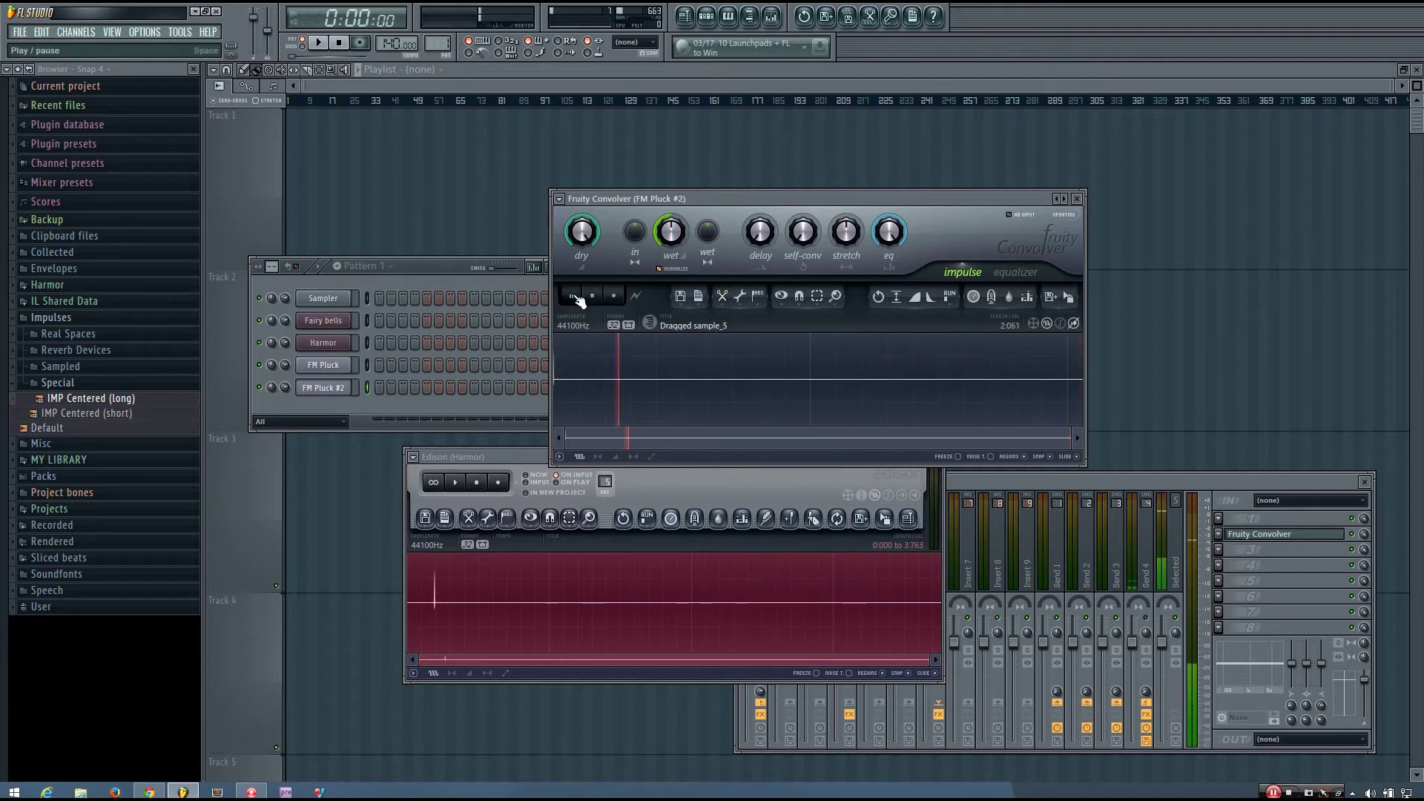
pyautogui.click(594, 296)
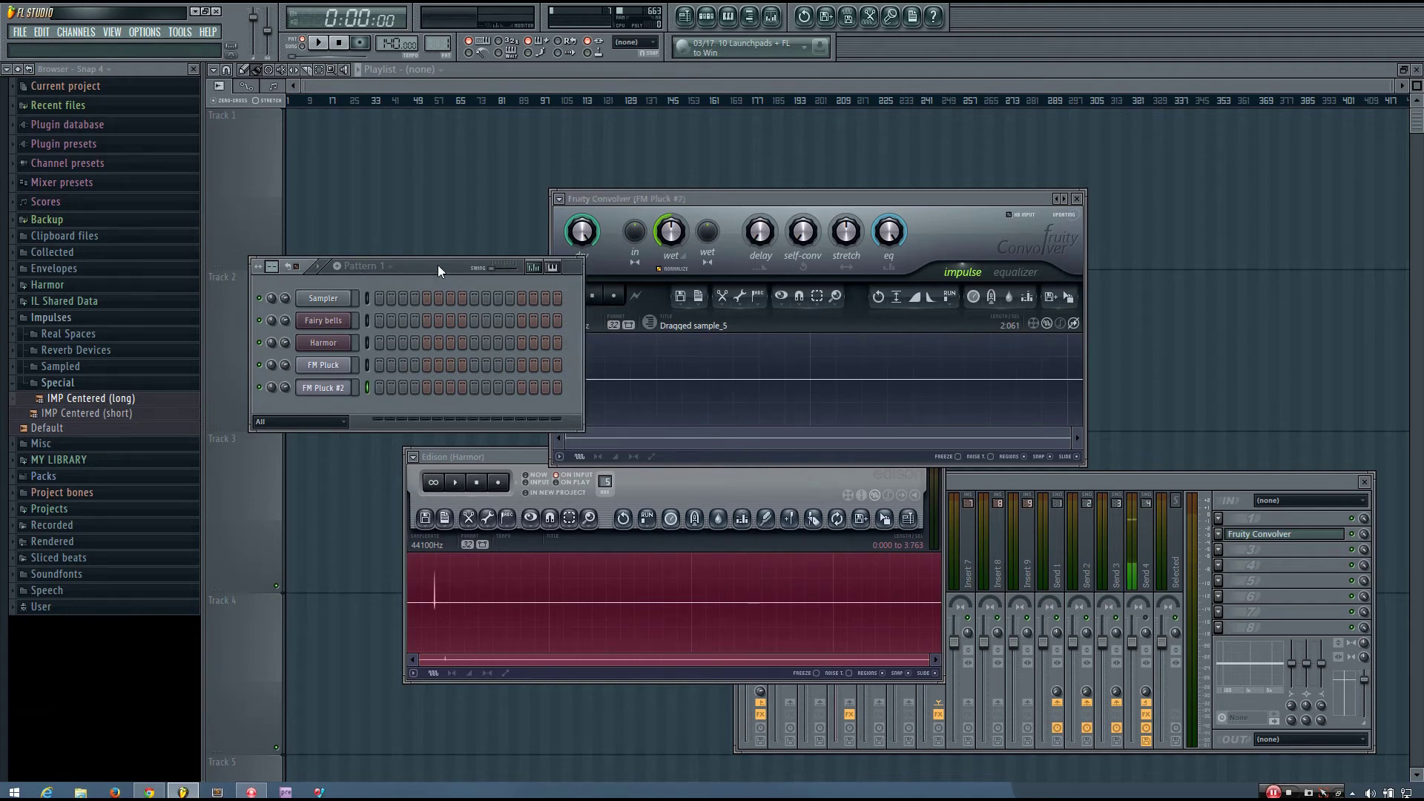
pyautogui.moveTo(438, 266); pyautogui.dragTo(453, 505)
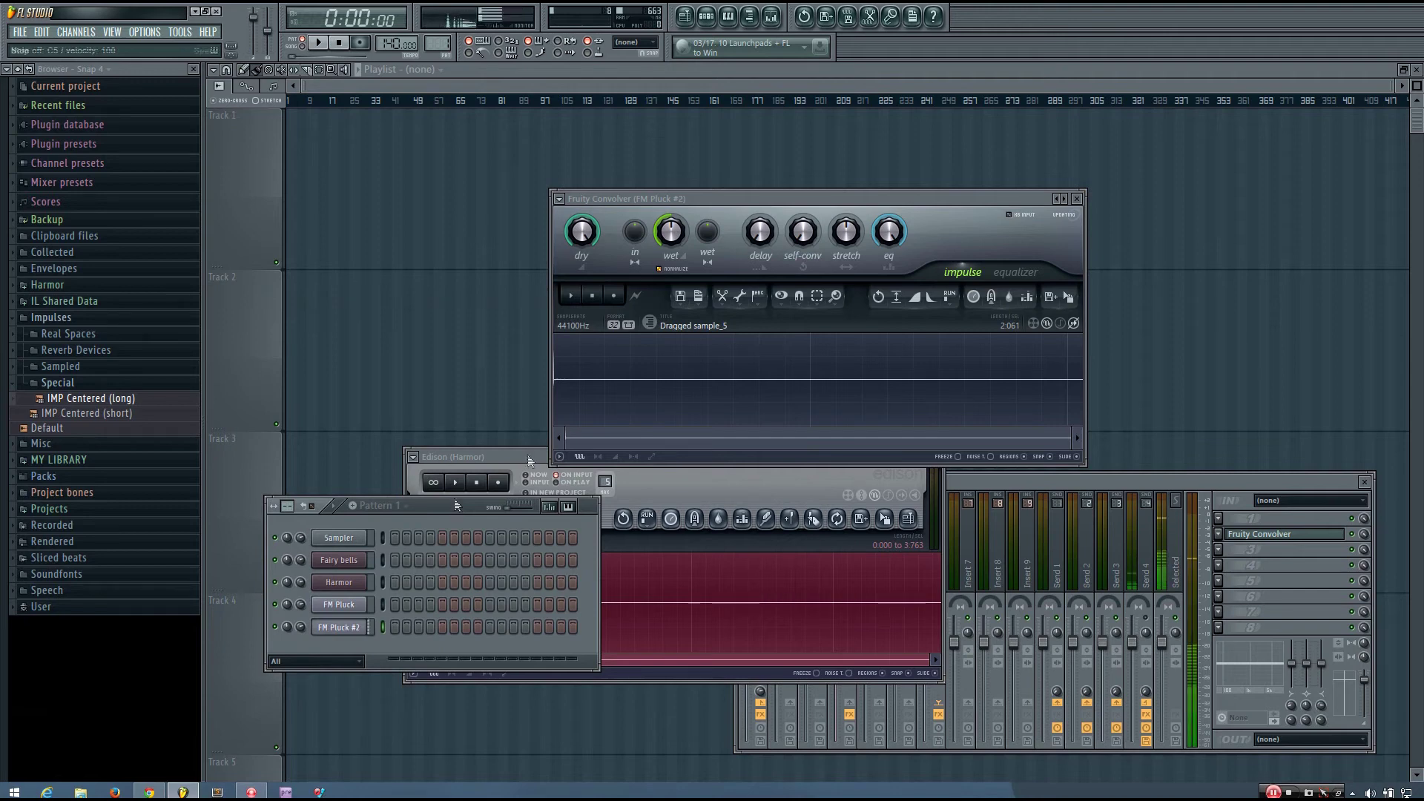
pyautogui.click(670, 232)
pyautogui.moveTo(671, 232); pyautogui.dragTo(671, 236)
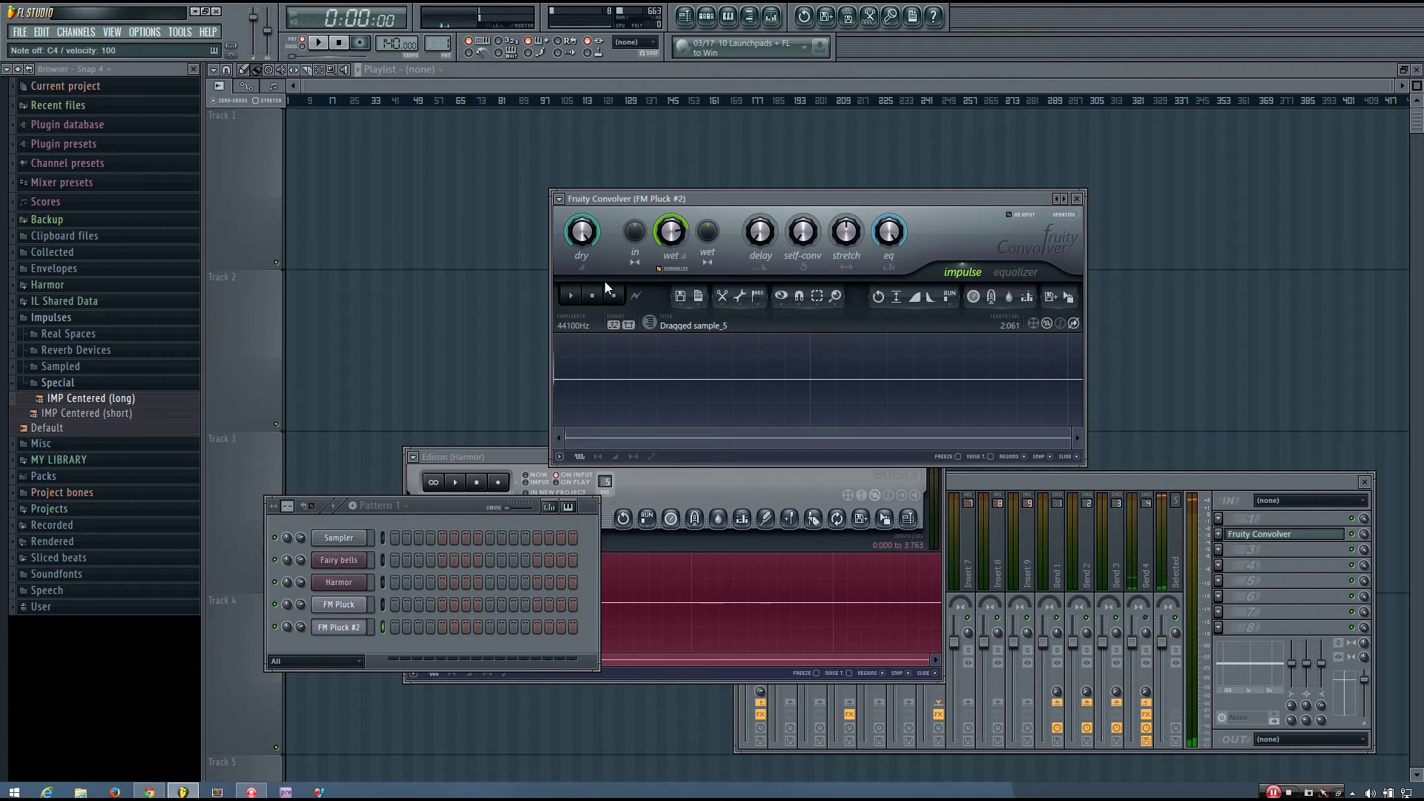
# - Close the Edison (Harmor) window and reopen the Fairy bells Harmor synth
pyautogui.moveTo(527, 456); pyautogui.dragTo(612, 482)
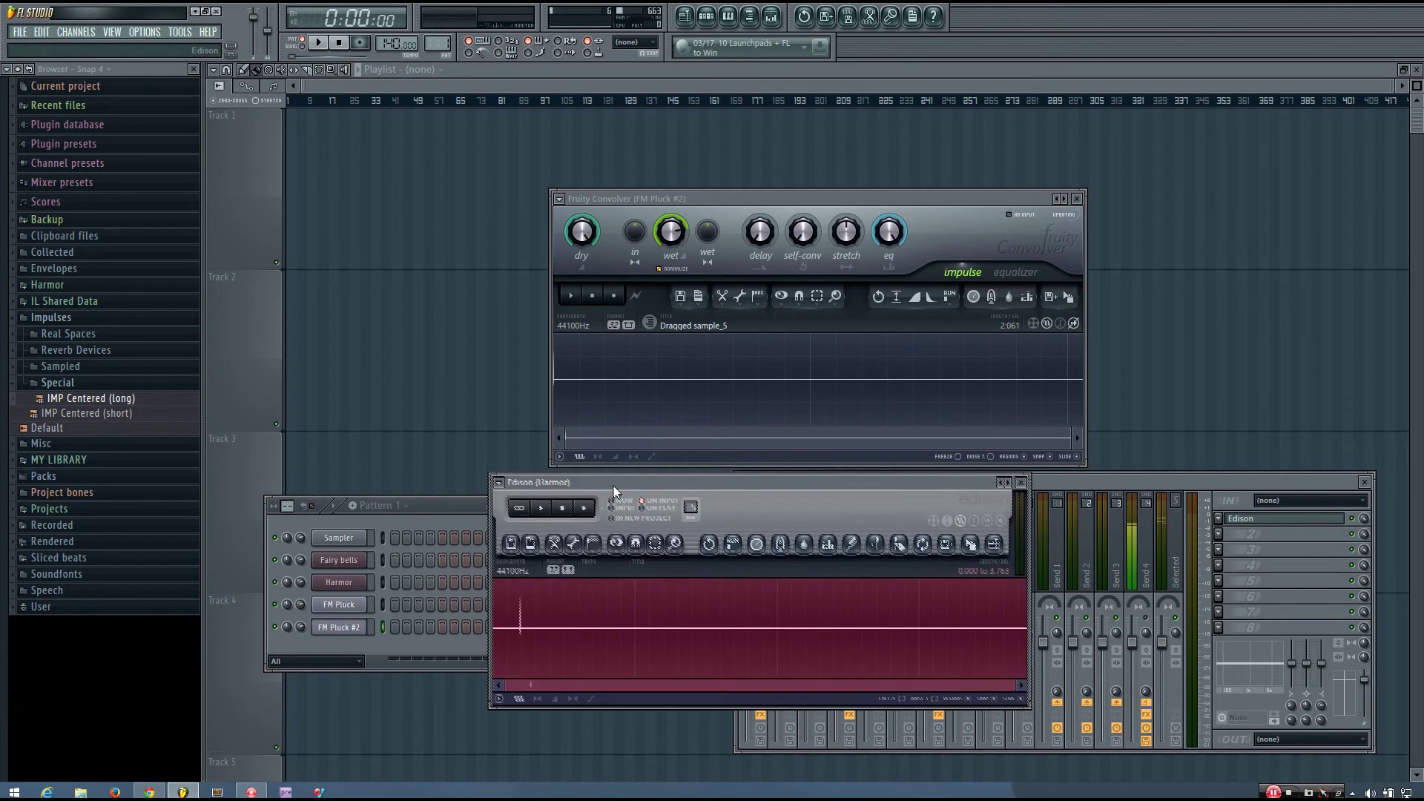
pyautogui.click(1021, 483)
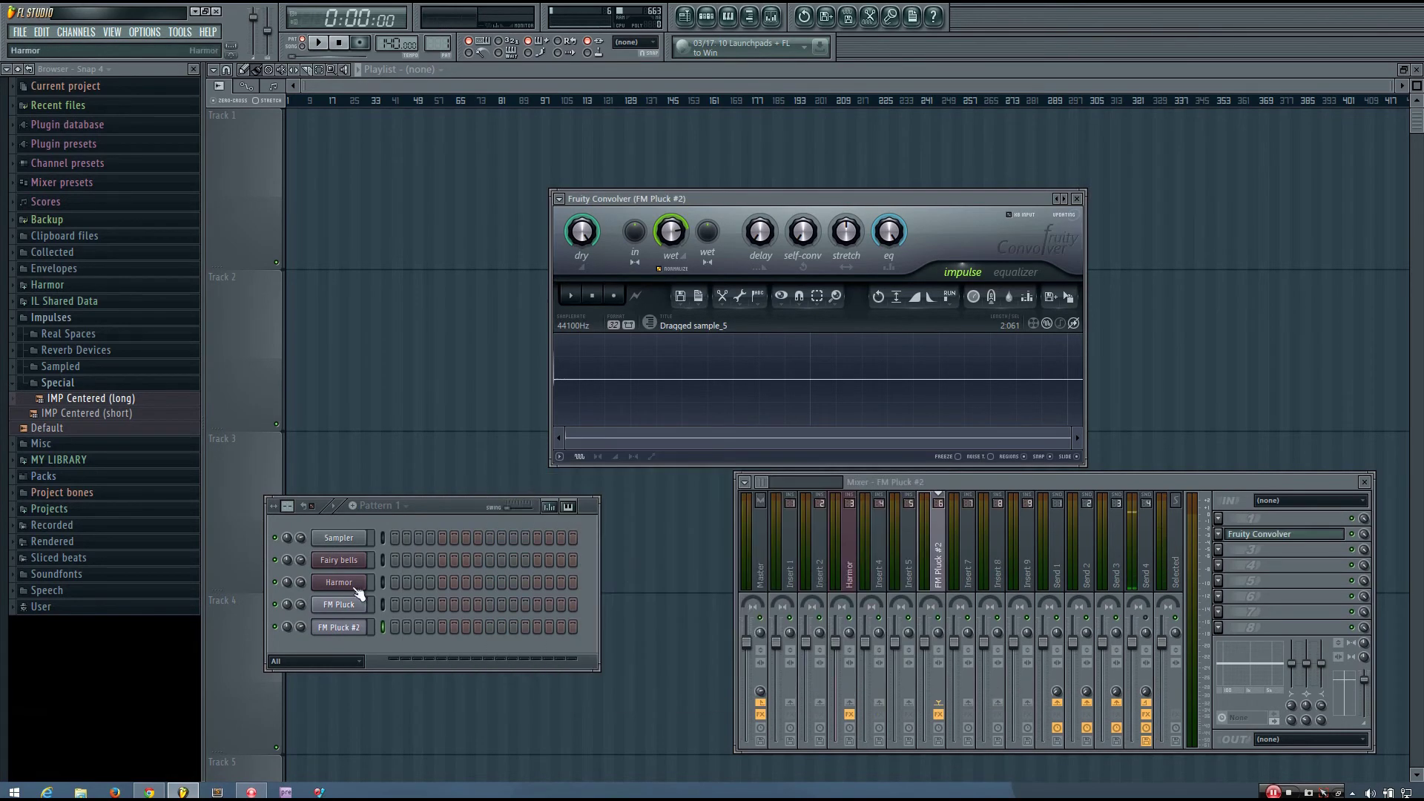
pyautogui.click(345, 560)
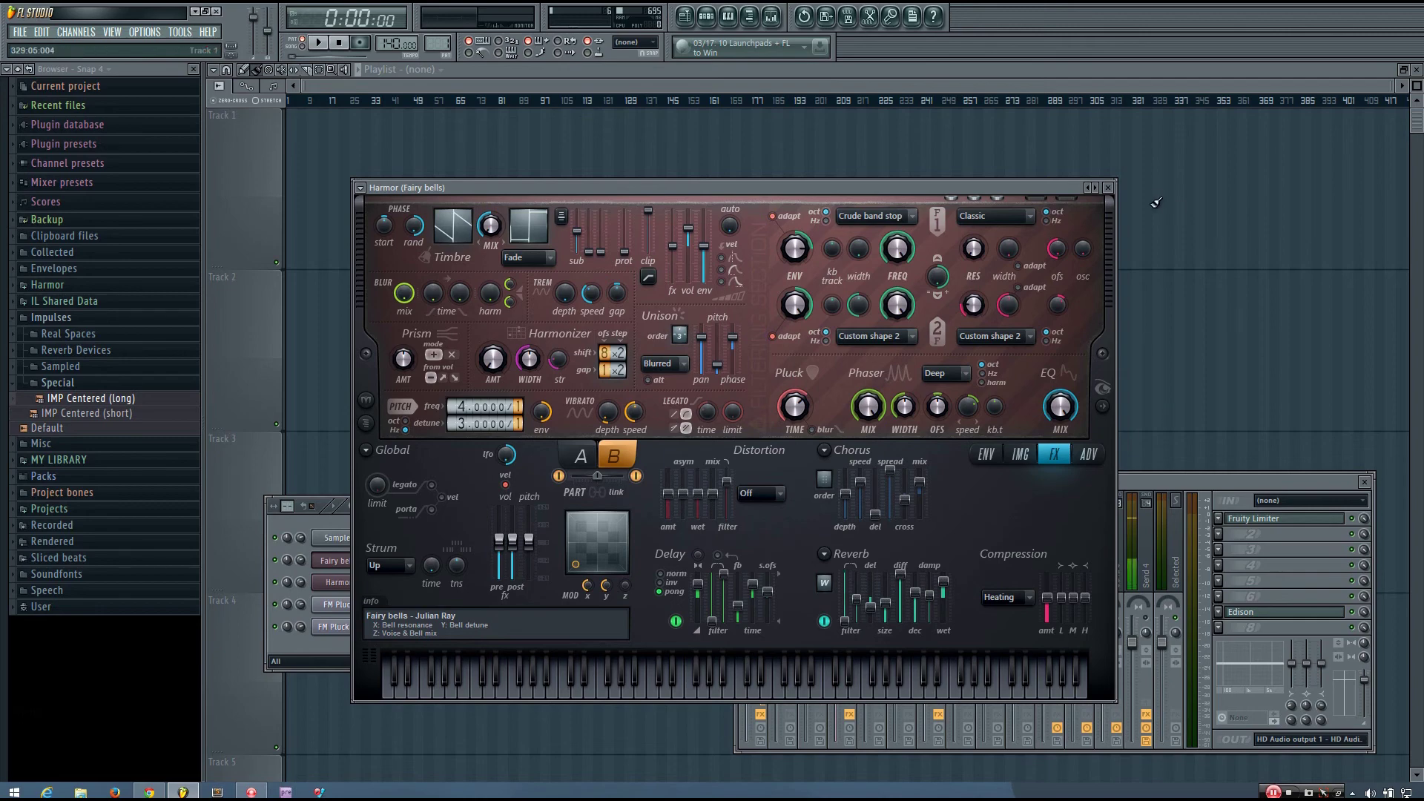
# - Close the Fairy bells Harmor window, then move the channel rack and Fruity Convolver windows upward
pyautogui.click(1108, 189)
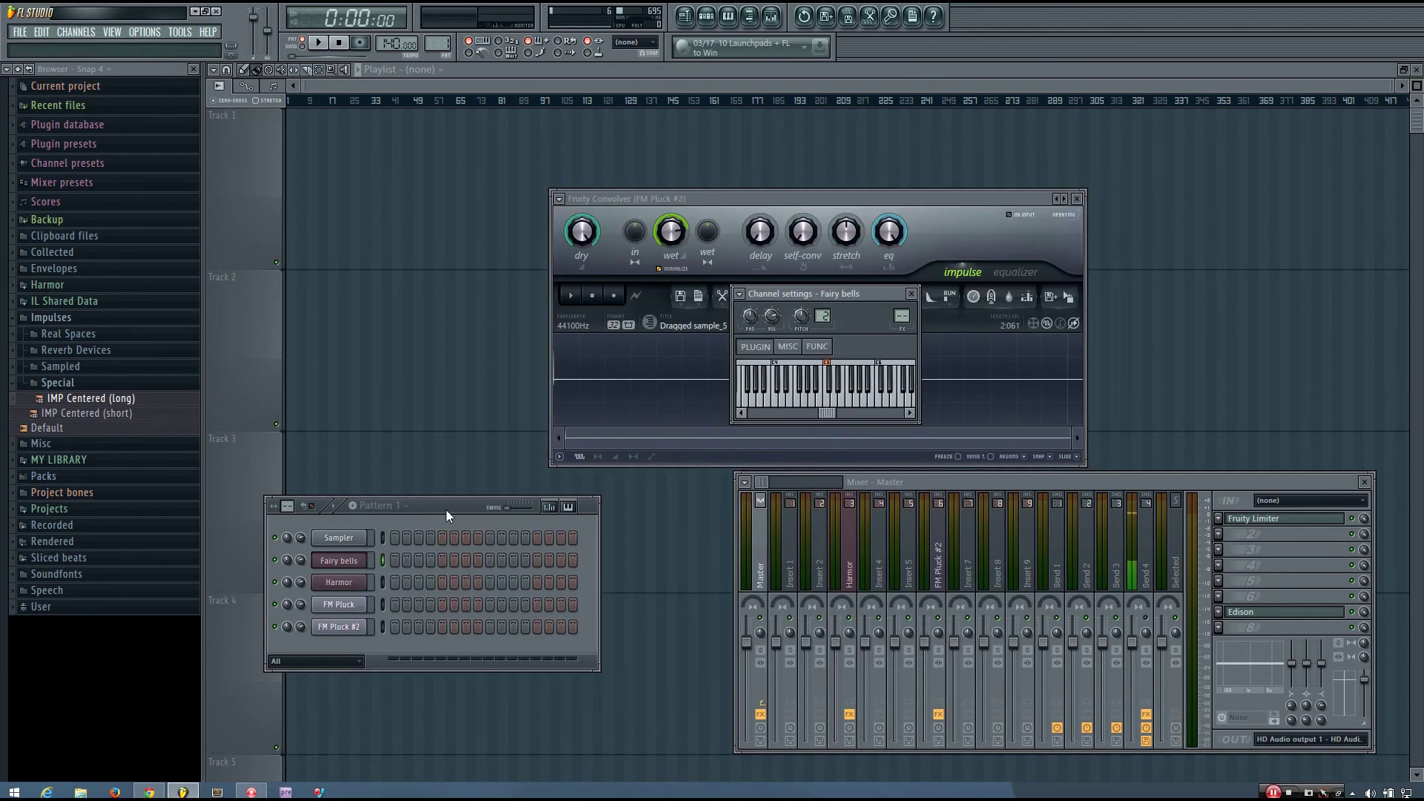
pyautogui.moveTo(447, 510); pyautogui.dragTo(445, 450)
pyautogui.click(949, 204)
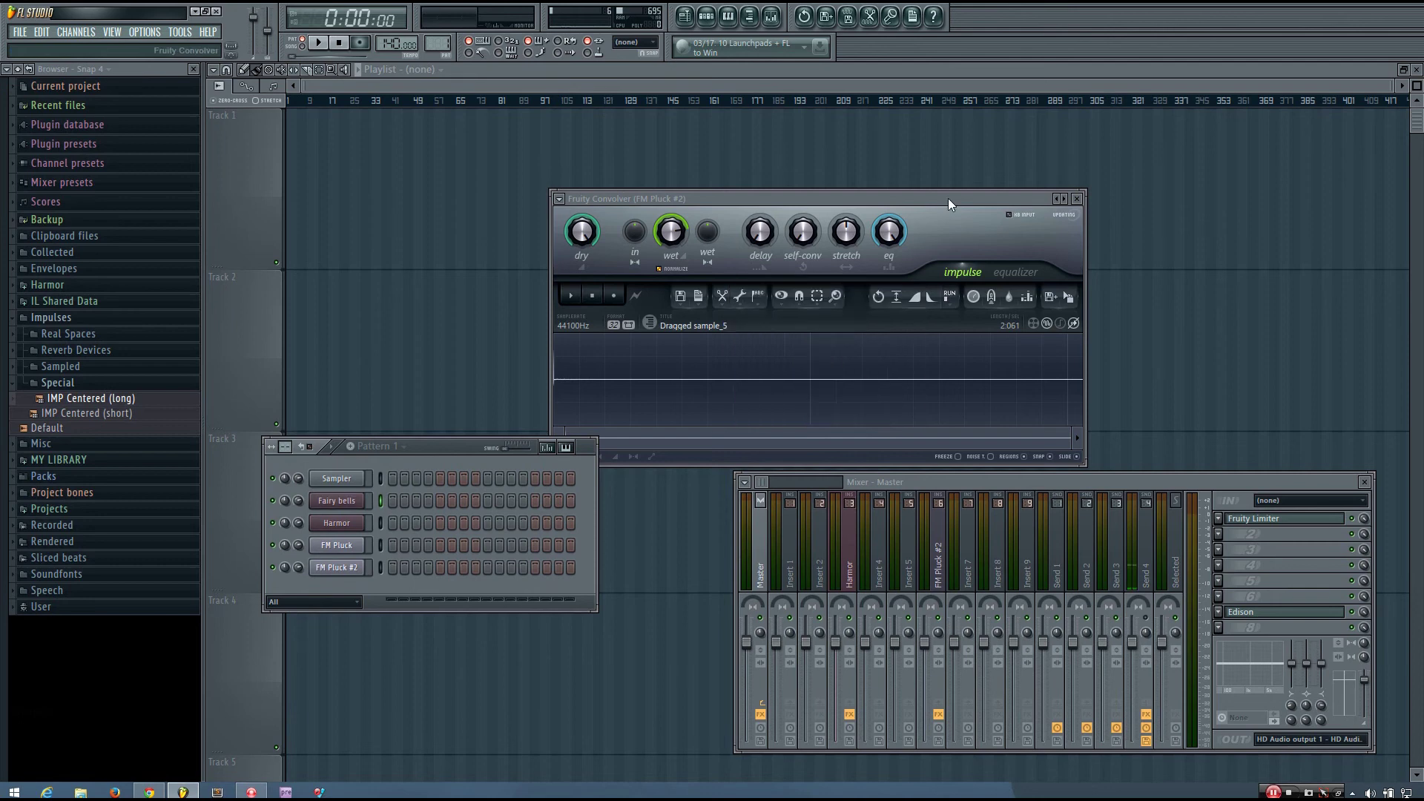
pyautogui.moveTo(949, 204); pyautogui.dragTo(928, 157)
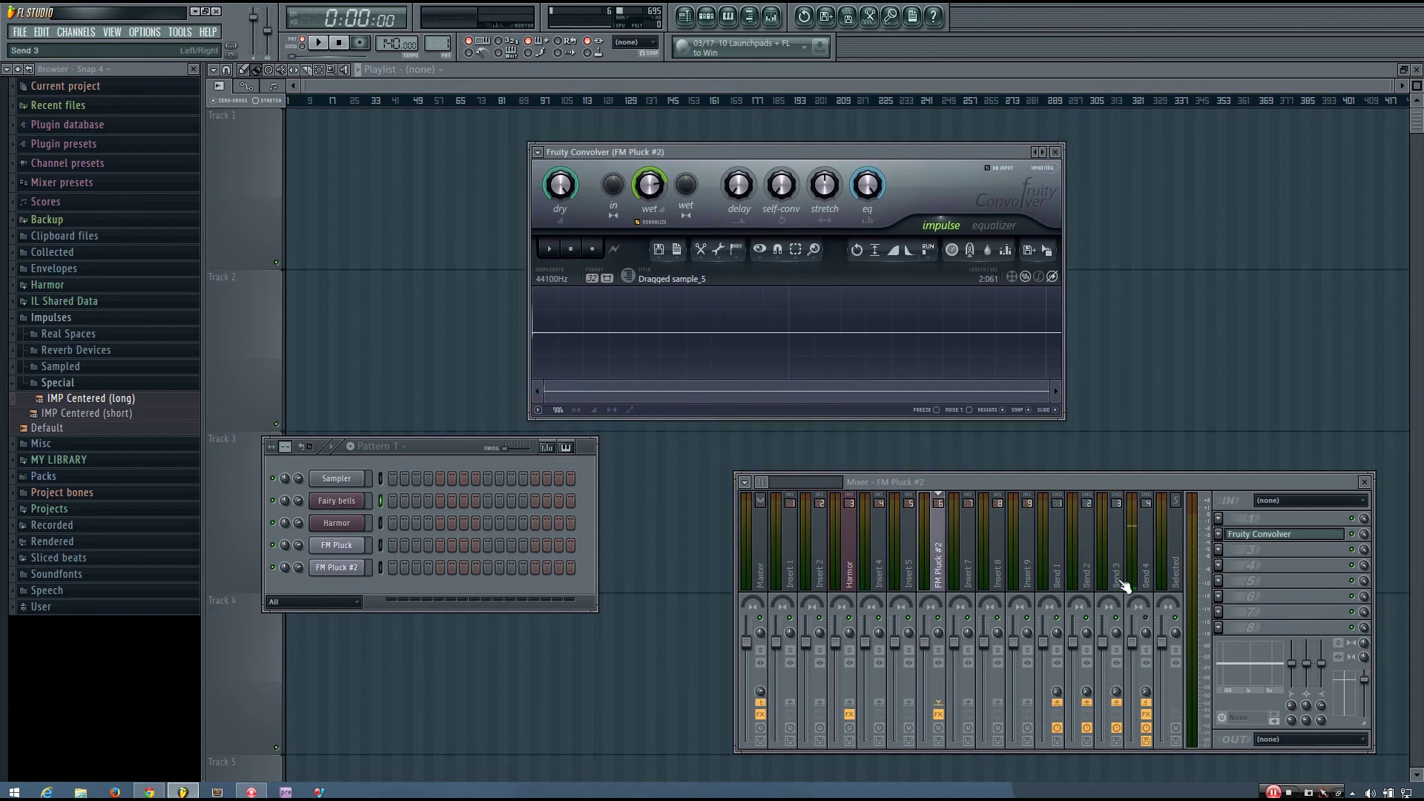